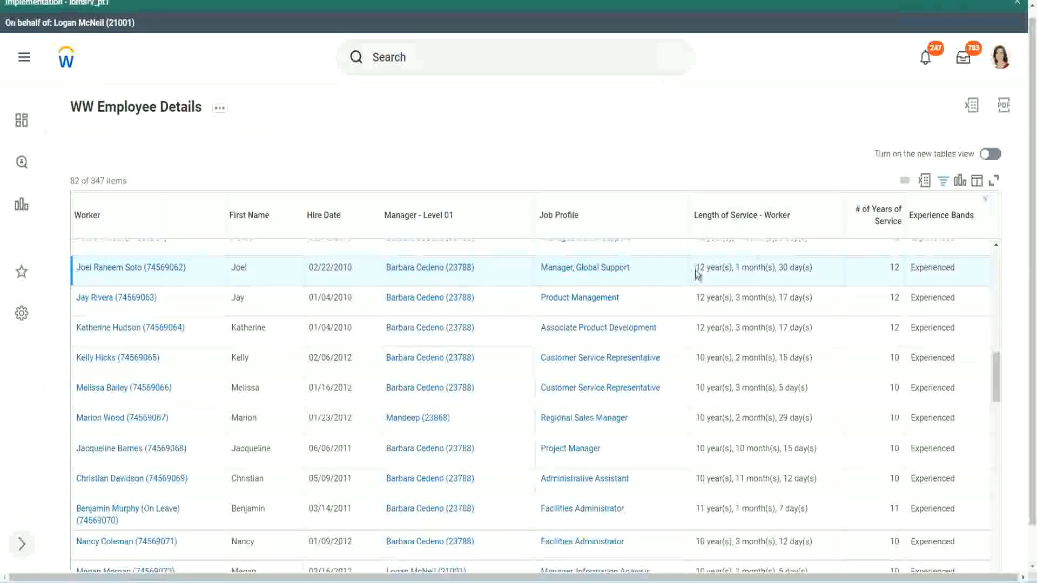
Step: Compare the Length of Service - Worker values with the # of Years of Service values across the report's employee rows
{"action": "left_click_drag", "start_coordinate": [695, 271], "coordinate": [701, 271]}
{"action": "left_click", "coordinate": [734, 266]}
{"action": "left_click_drag", "start_coordinate": [695, 269], "coordinate": [794, 268]}
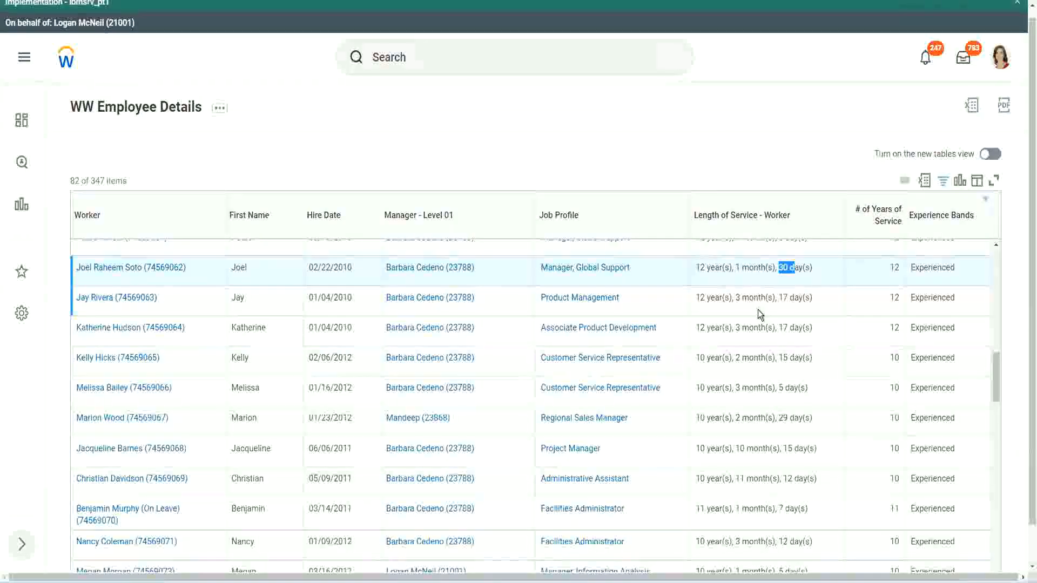
{"action": "double_click", "coordinate": [897, 267]}
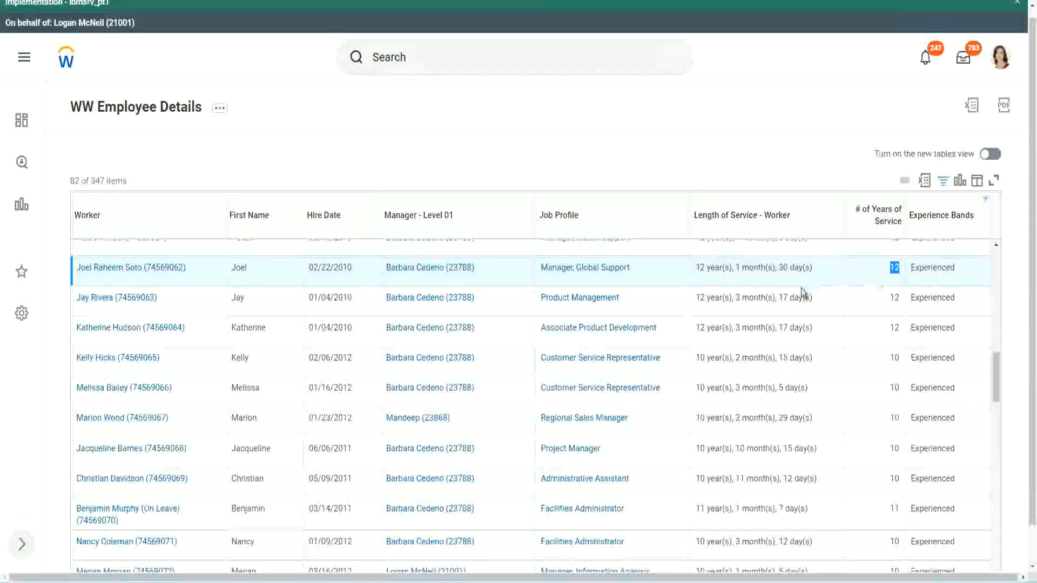
{"action": "left_click", "coordinate": [710, 479]}
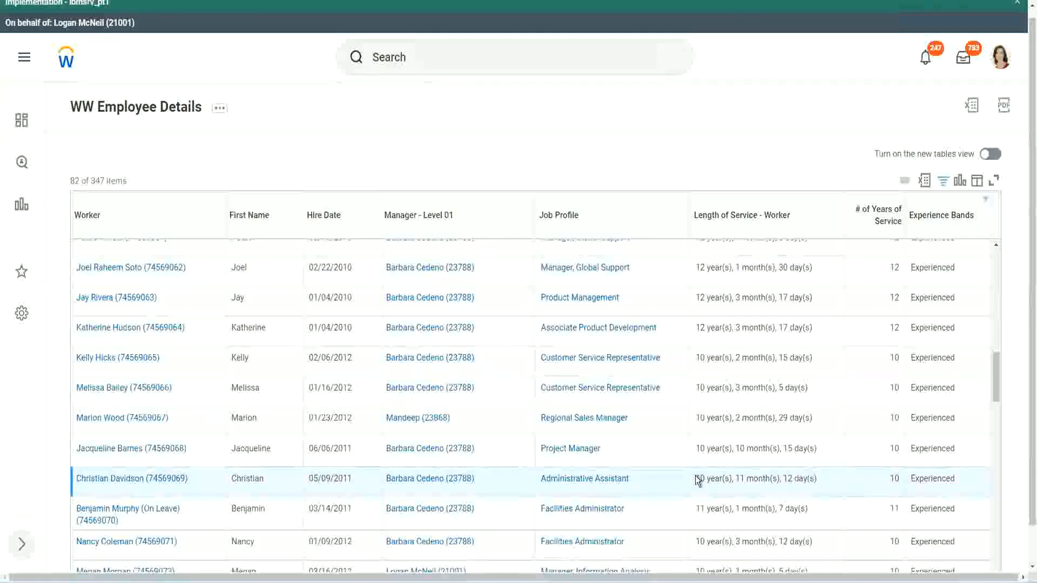
{"action": "double_click", "coordinate": [741, 479]}
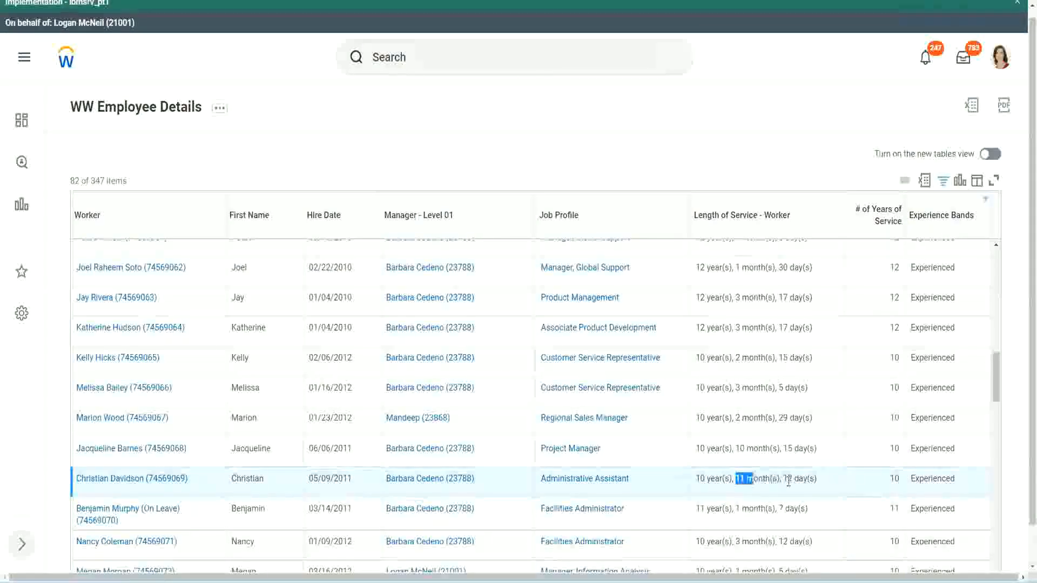
{"action": "double_click", "coordinate": [789, 479]}
{"action": "left_click", "coordinate": [804, 479]}
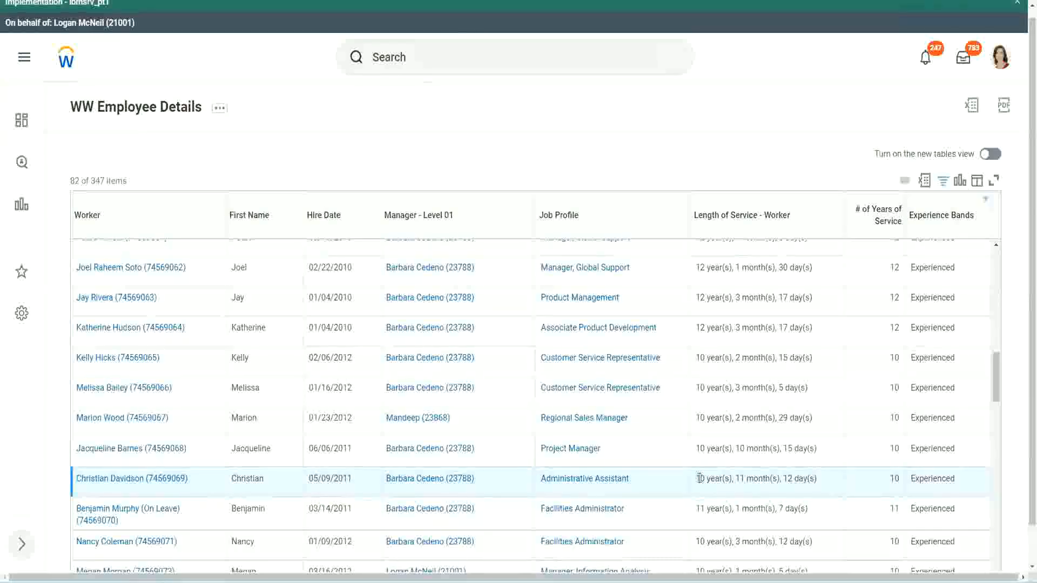
{"action": "double_click", "coordinate": [894, 479]}
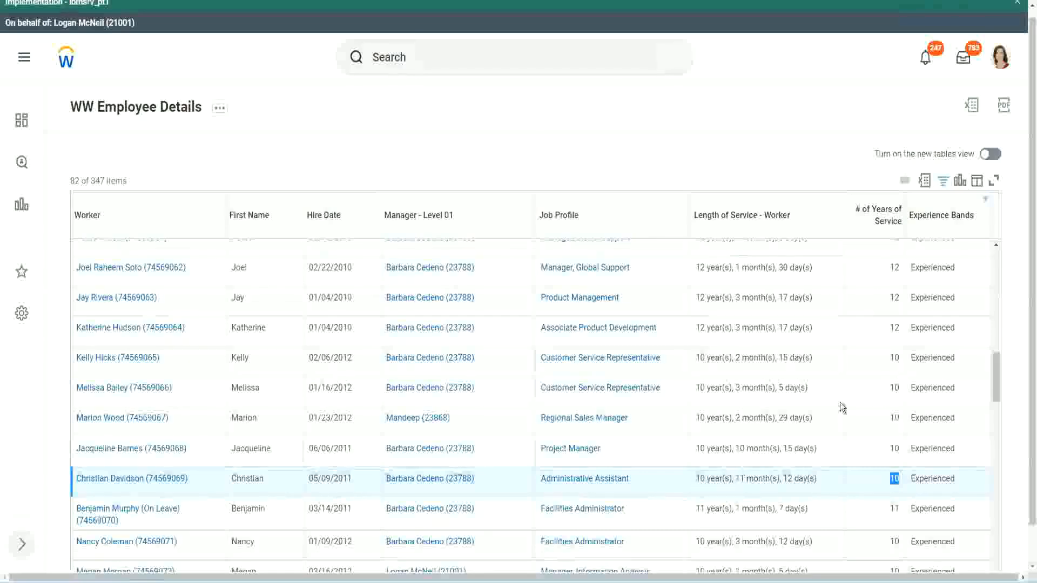
{"action": "left_click", "coordinate": [891, 332]}
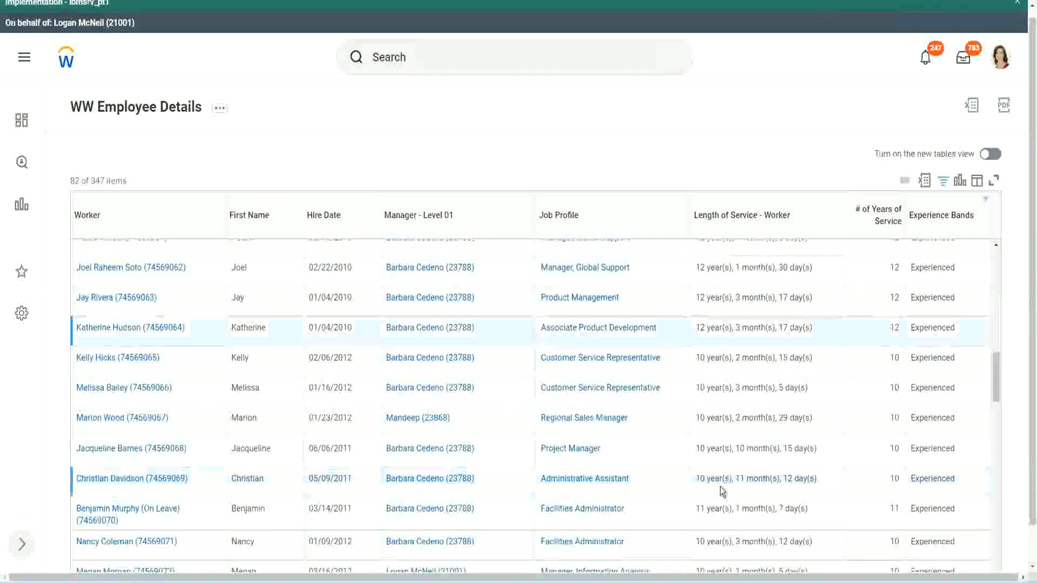
{"action": "double_click", "coordinate": [700, 478]}
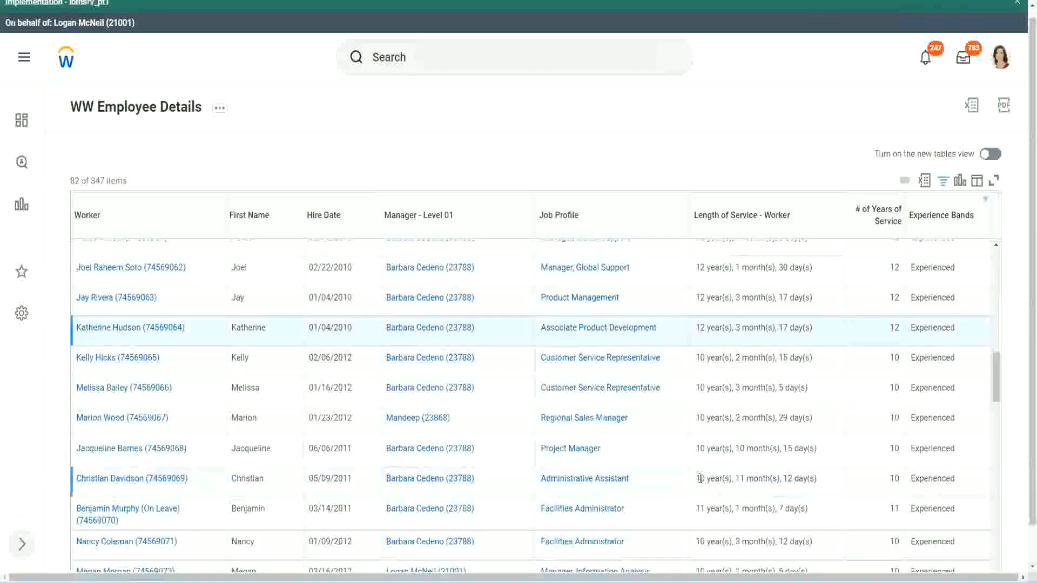
{"action": "left_click", "coordinate": [783, 476]}
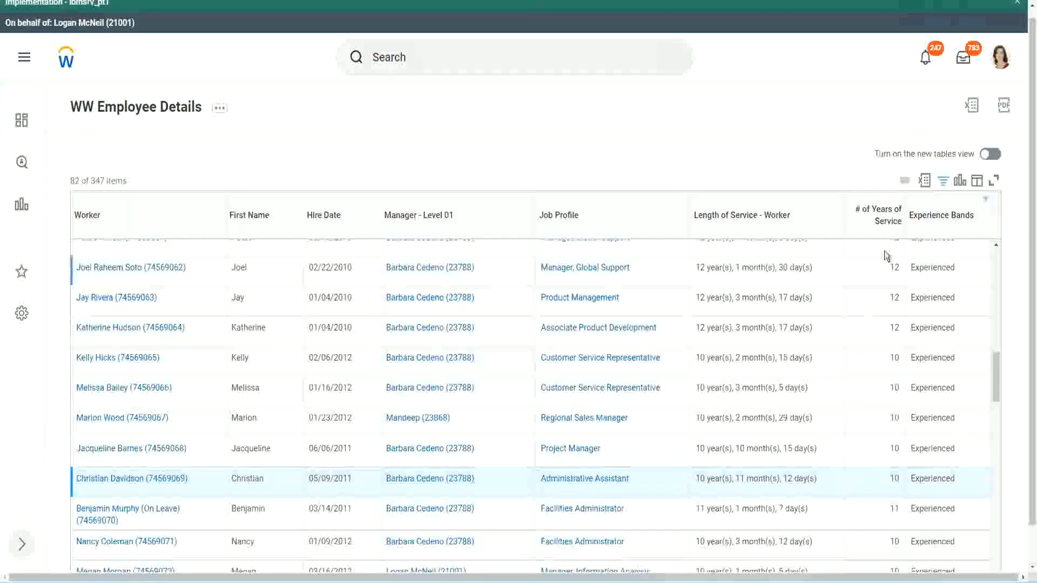
{"action": "left_click_drag", "start_coordinate": [889, 267], "coordinate": [901, 272]}
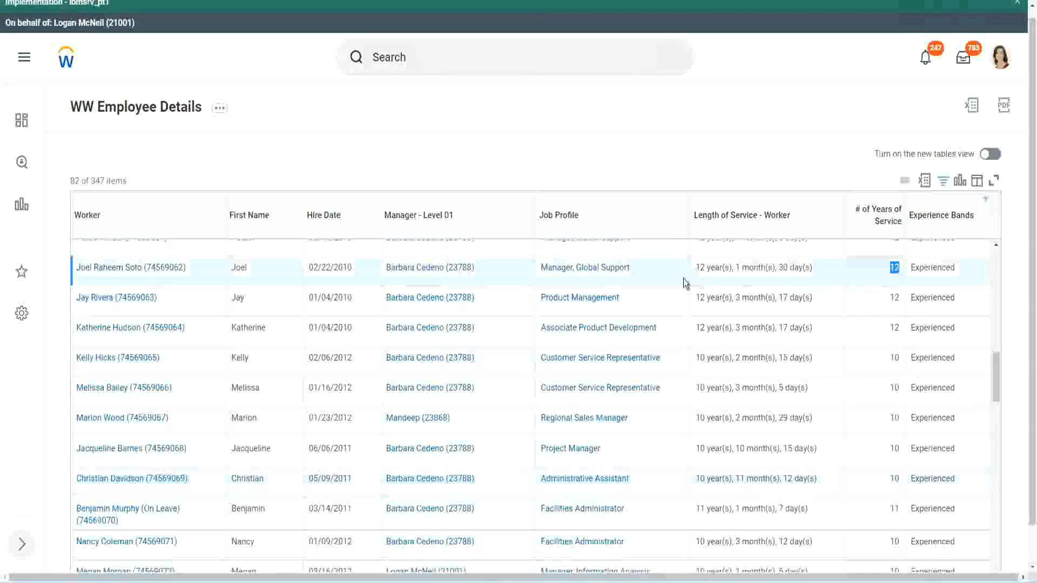
{"action": "left_click_drag", "start_coordinate": [696, 268], "coordinate": [828, 267]}
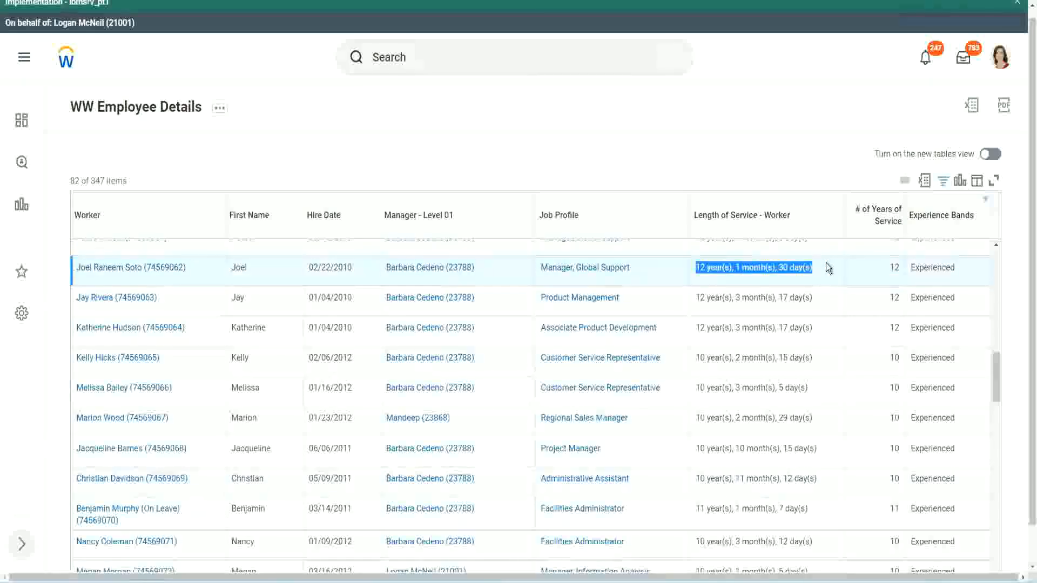
{"action": "left_click", "coordinate": [805, 477]}
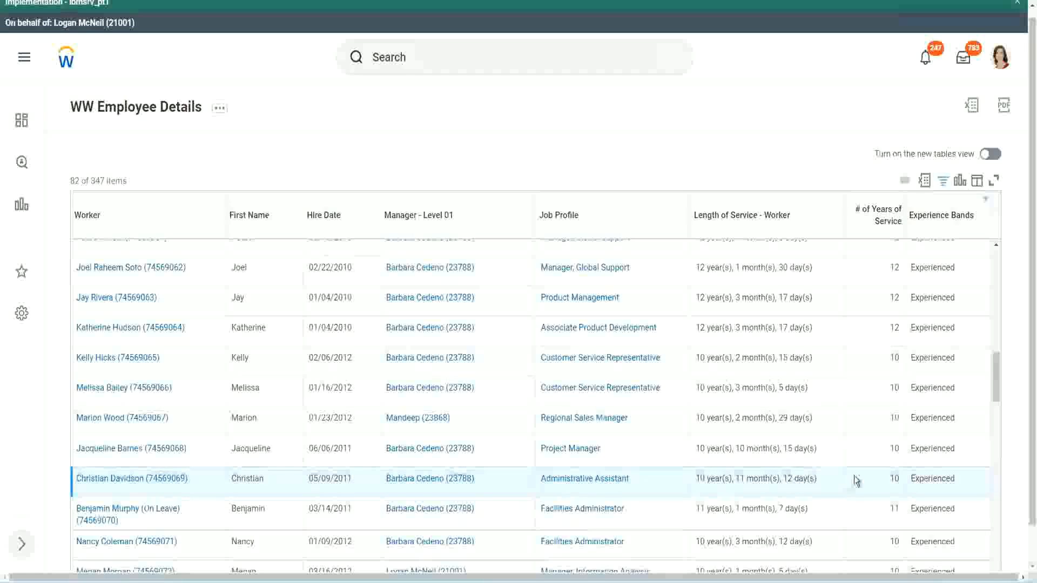
{"action": "double_click", "coordinate": [896, 478]}
{"action": "left_click", "coordinate": [857, 482]}
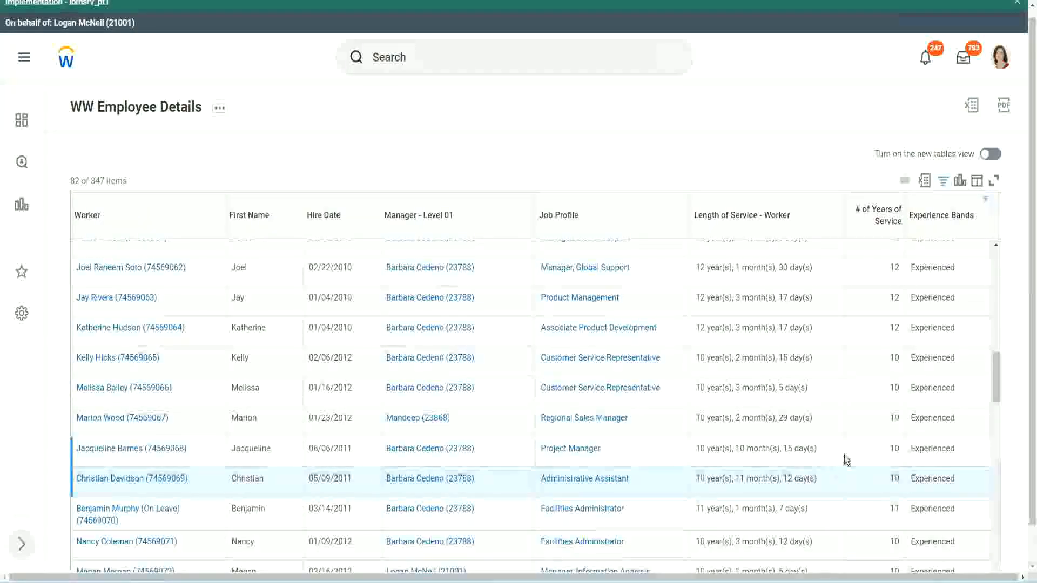
{"action": "left_click", "coordinate": [863, 453]}
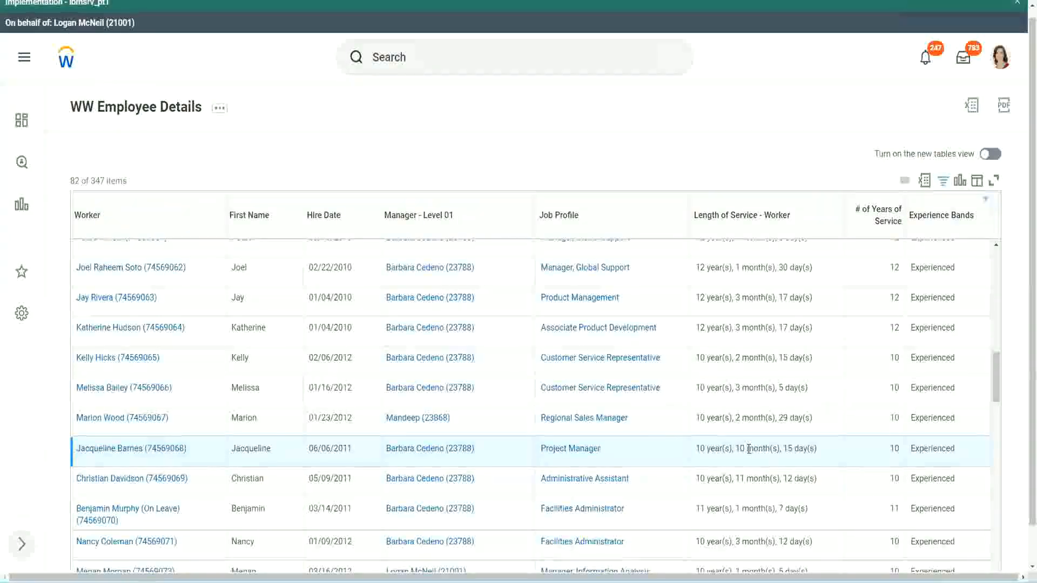
{"action": "double_click", "coordinate": [741, 448]}
{"action": "left_click", "coordinate": [774, 449]}
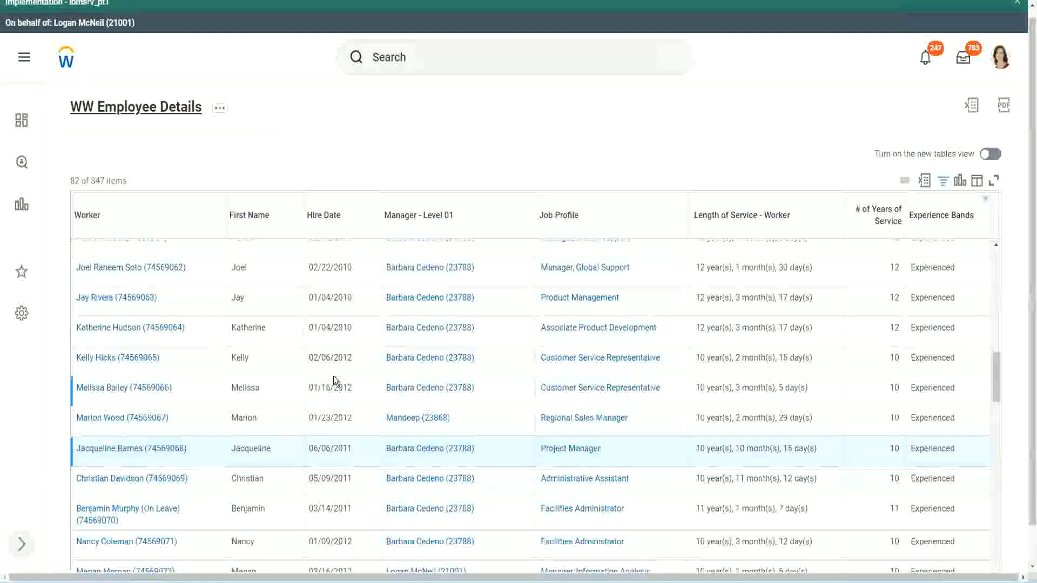
Step: View the CF-WW-Eval Exp-Derive Experience Bands from Years of Service field in a new tab and examine its conditions and return values
{"action": "scroll", "coordinate": [340, 375], "scroll_direction": "down", "scroll_amount": 4}
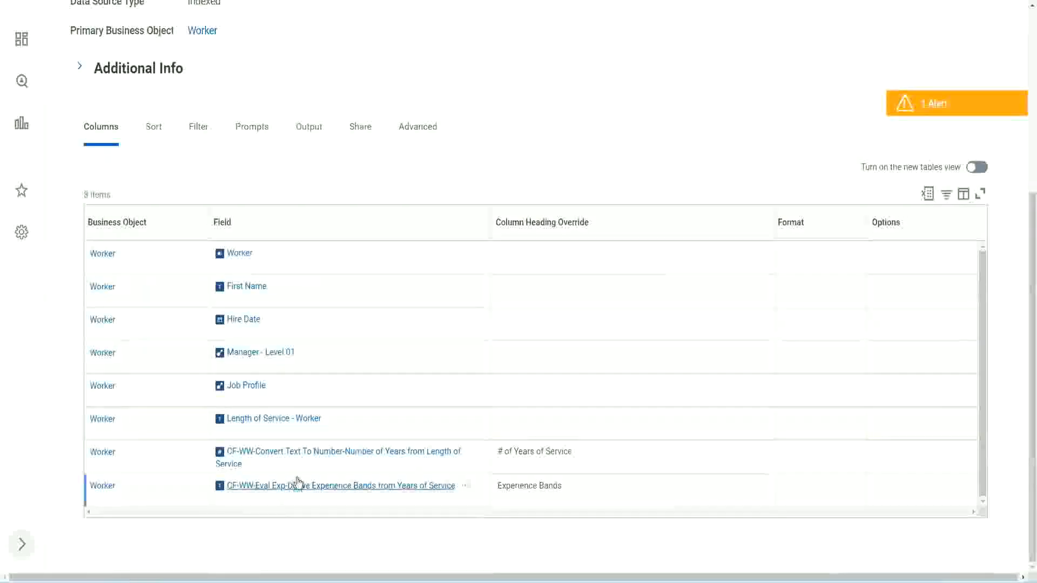
{"action": "right_click", "coordinate": [281, 490]}
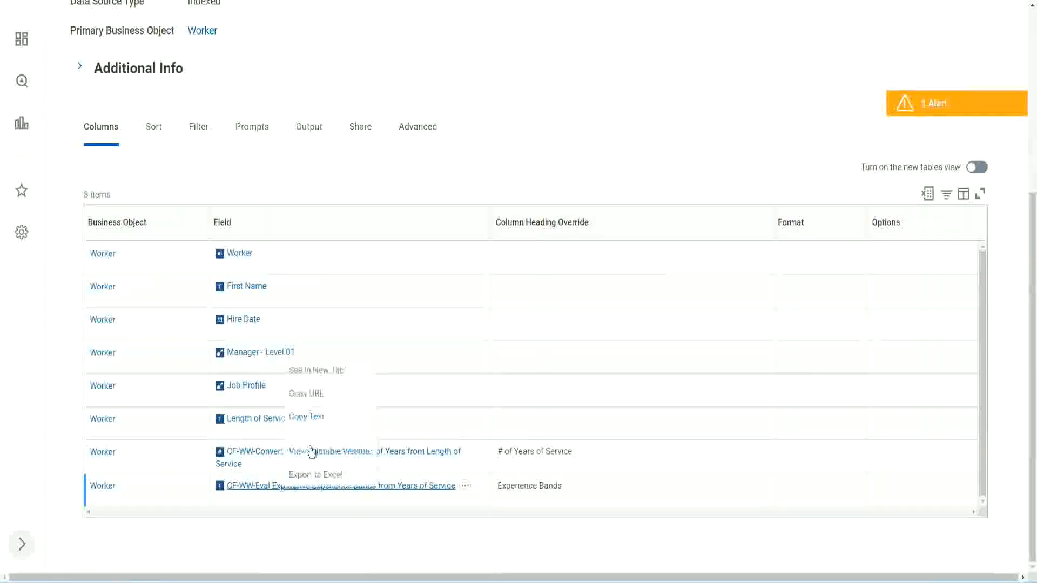
{"action": "left_click", "coordinate": [325, 371]}
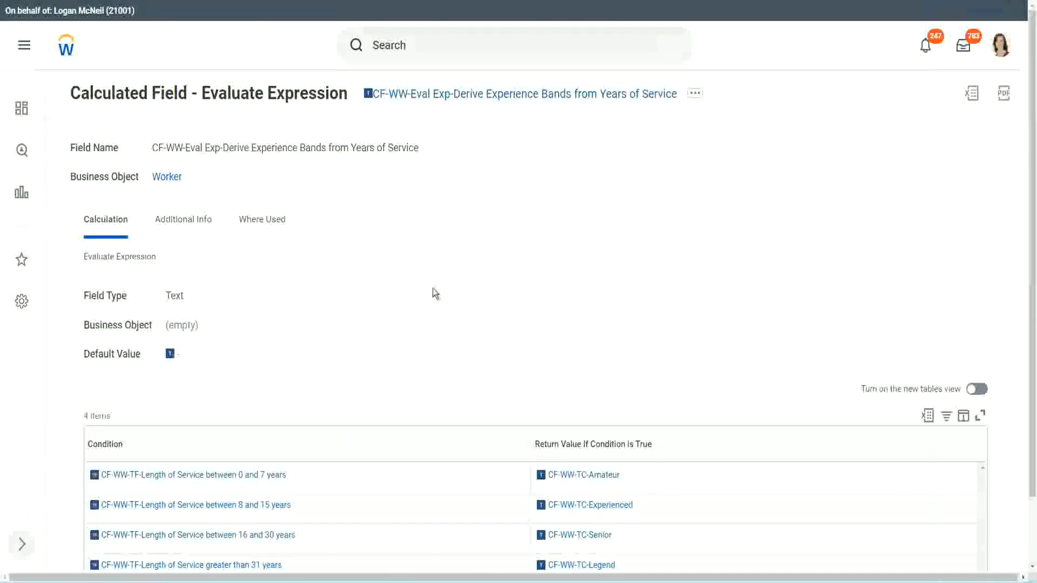
{"action": "scroll", "coordinate": [432, 289], "scroll_direction": "down", "scroll_amount": 2}
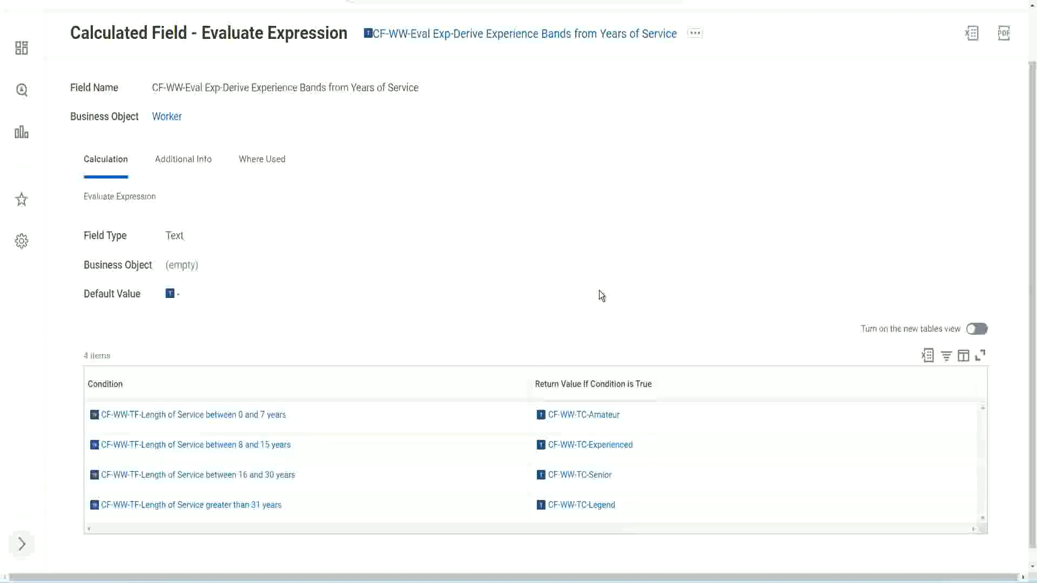
{"action": "left_click", "coordinate": [470, 381]}
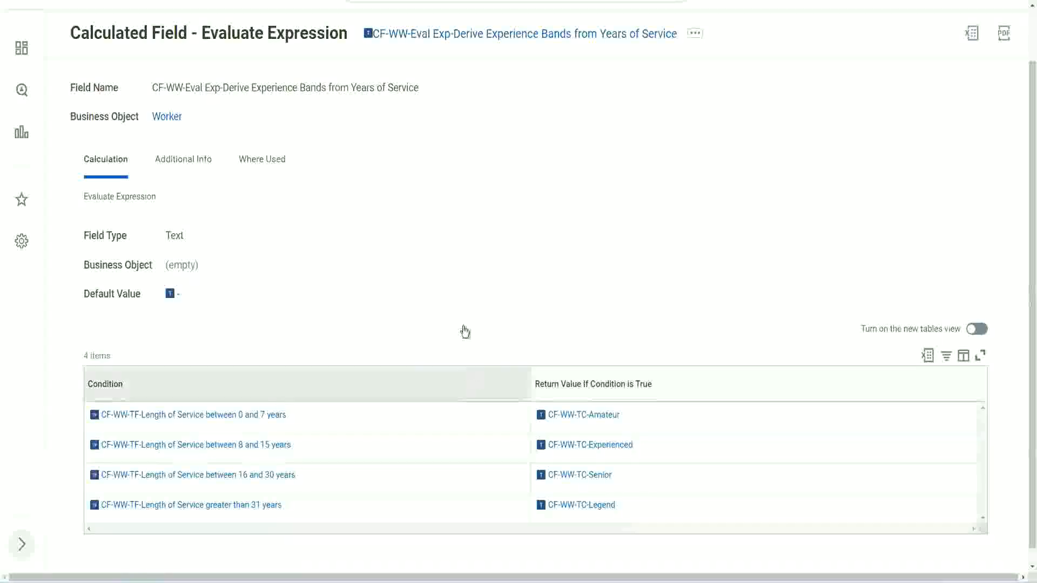
{"action": "left_click", "coordinate": [465, 254]}
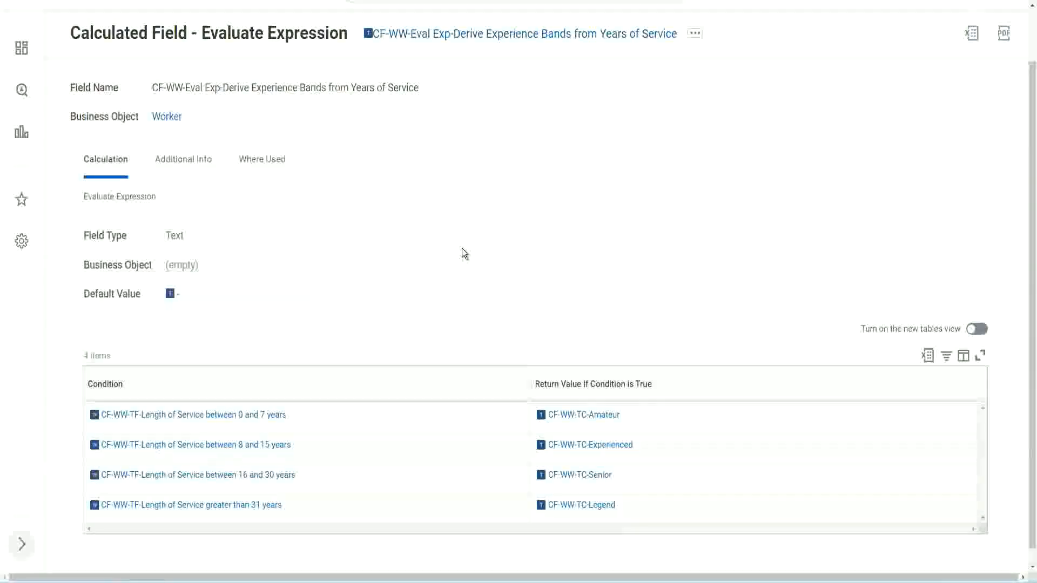
Step: Copy the Evaluate Expression field's name, return to the custom report and open the Create Calculated Field task
{"action": "right_click", "coordinate": [457, 37]}
{"action": "left_click", "coordinate": [476, 96]}
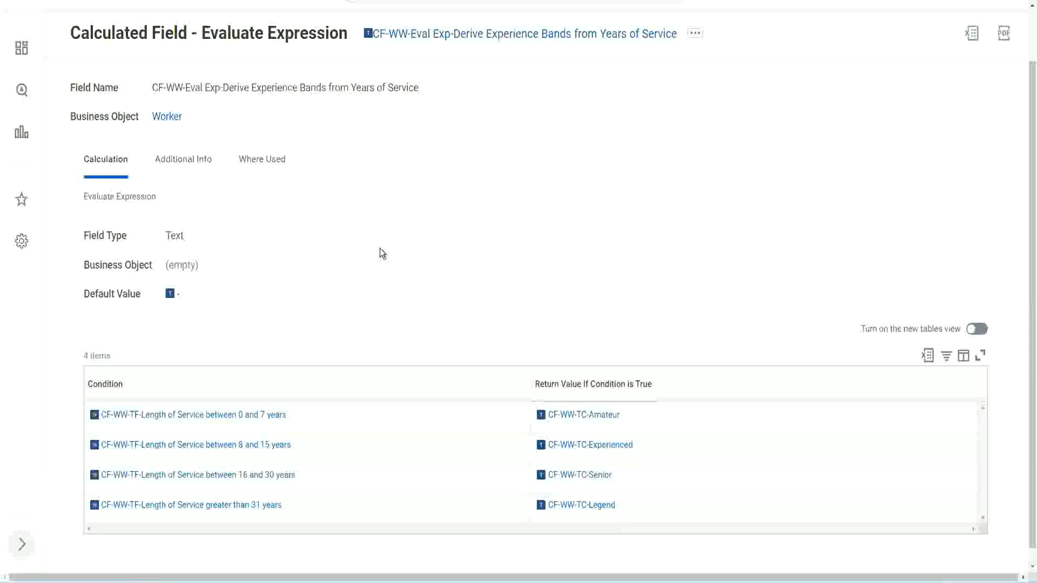
{"action": "scroll", "coordinate": [403, 214], "scroll_direction": "up", "scroll_amount": 1}
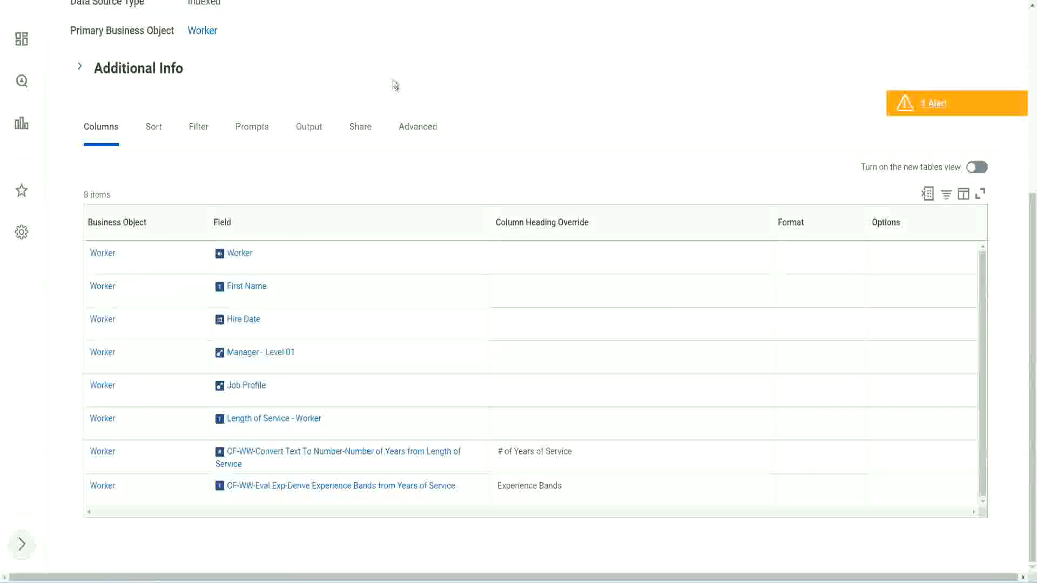
{"action": "scroll", "coordinate": [393, 81], "scroll_direction": "up", "scroll_amount": 5}
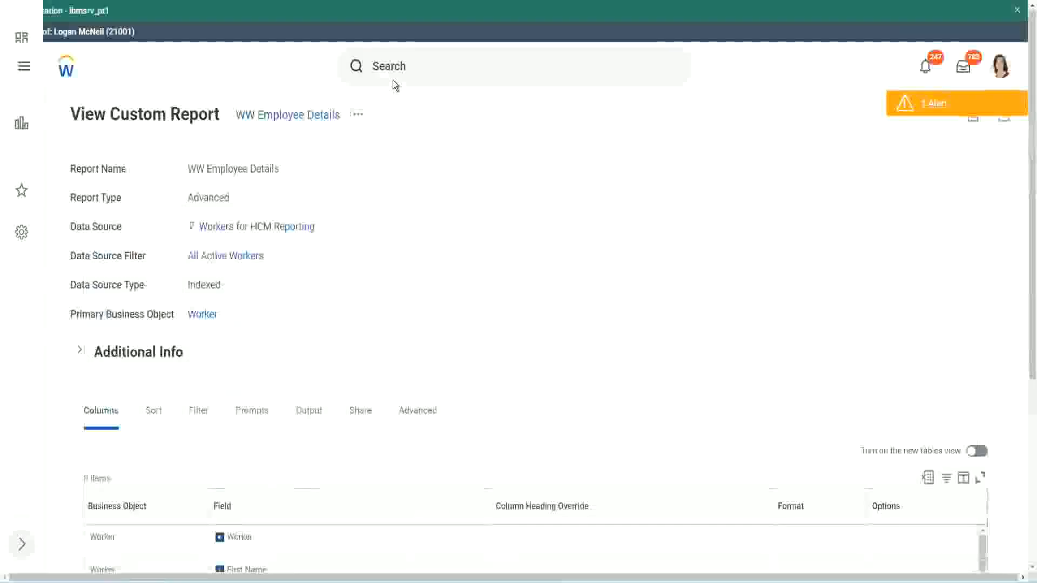
{"action": "left_click", "coordinate": [422, 64]}
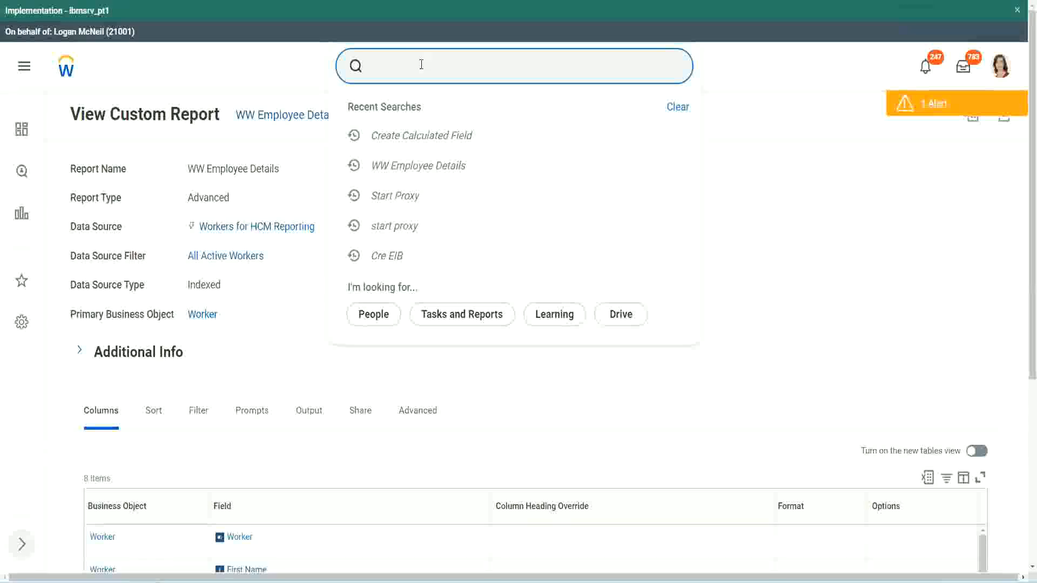
{"action": "type", "text": "create cal field"}
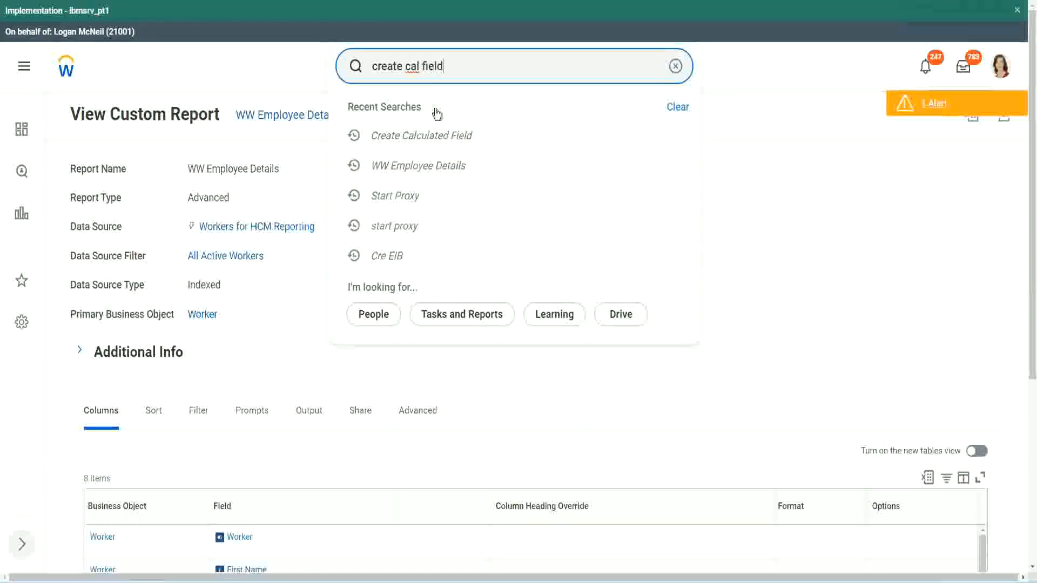
{"action": "left_click", "coordinate": [436, 111]}
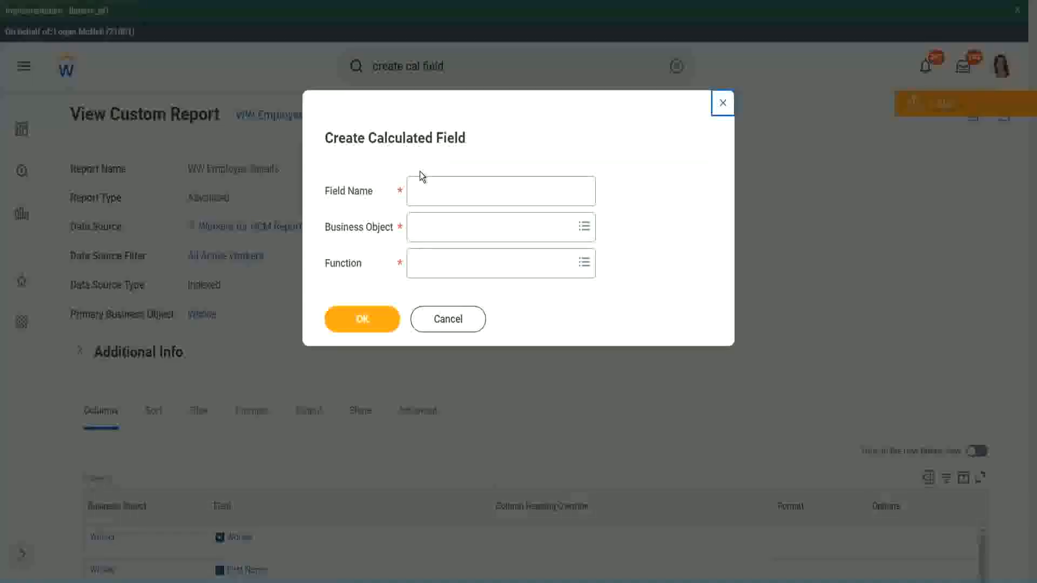
Step: Enter the copied name CF-WW-Eval Exp-Derive Experience Bands from Years of Service as the new calculated field's name
{"action": "left_click", "coordinate": [438, 193]}
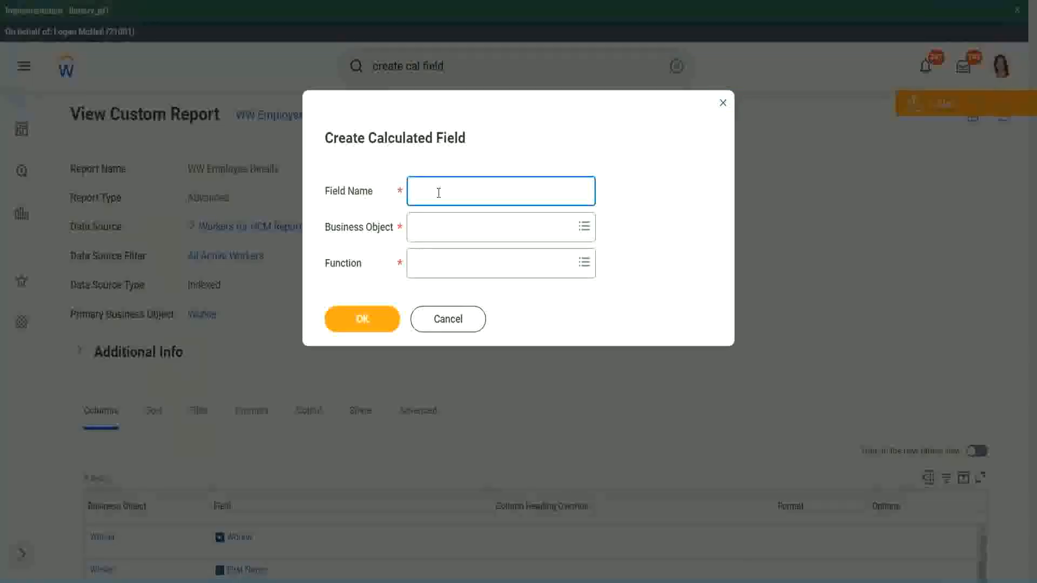
{"action": "key", "text": "ctrl+v"}
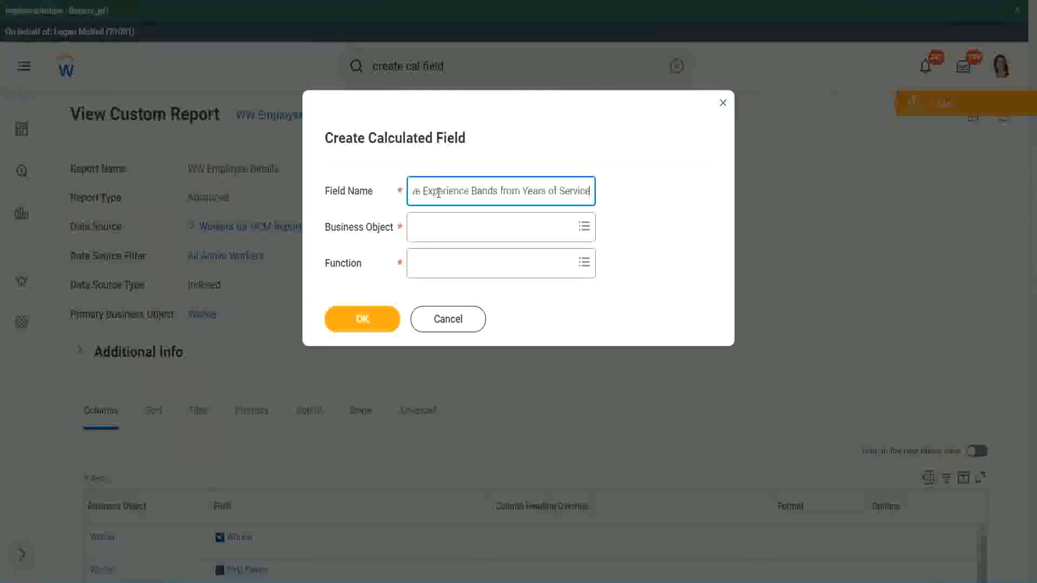
{"action": "left_click_drag", "start_coordinate": [472, 191], "coordinate": [377, 175]}
{"action": "left_click", "coordinate": [438, 192]}
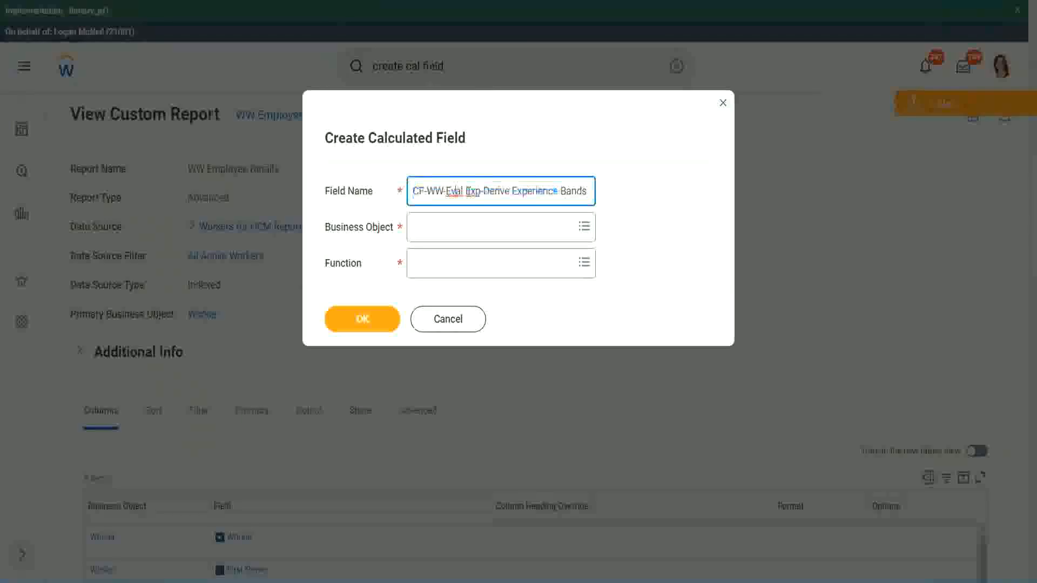
Step: Insert the word Bands after "CF-WW-Eval Exp" in the new calculated field's name
{"action": "double_click", "coordinate": [474, 191]}
{"action": "key", "text": "Right"}
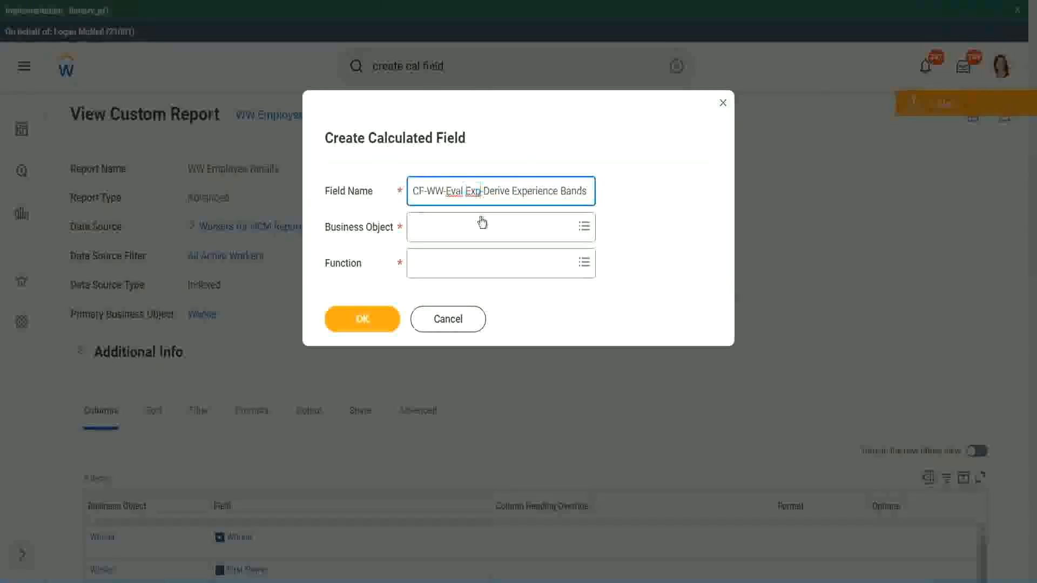
{"action": "type", "text": "bands"}
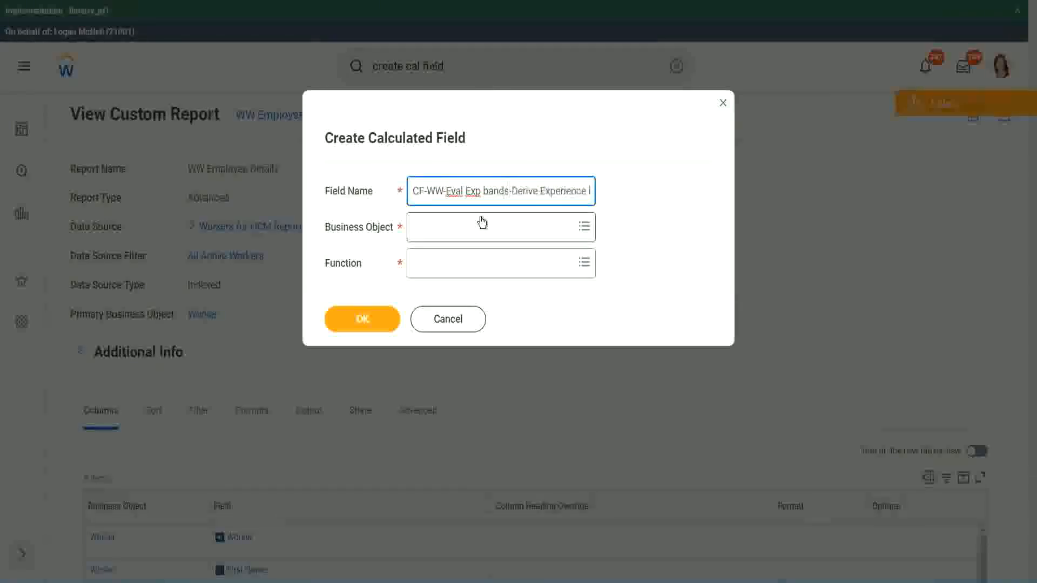
{"action": "key", "text": "Left"}
{"action": "key", "text": "Left"}
{"action": "key", "text": "Left"}
{"action": "key", "text": "Left"}
{"action": "key", "text": "shift+Left"}
{"action": "type", "text": "B"}
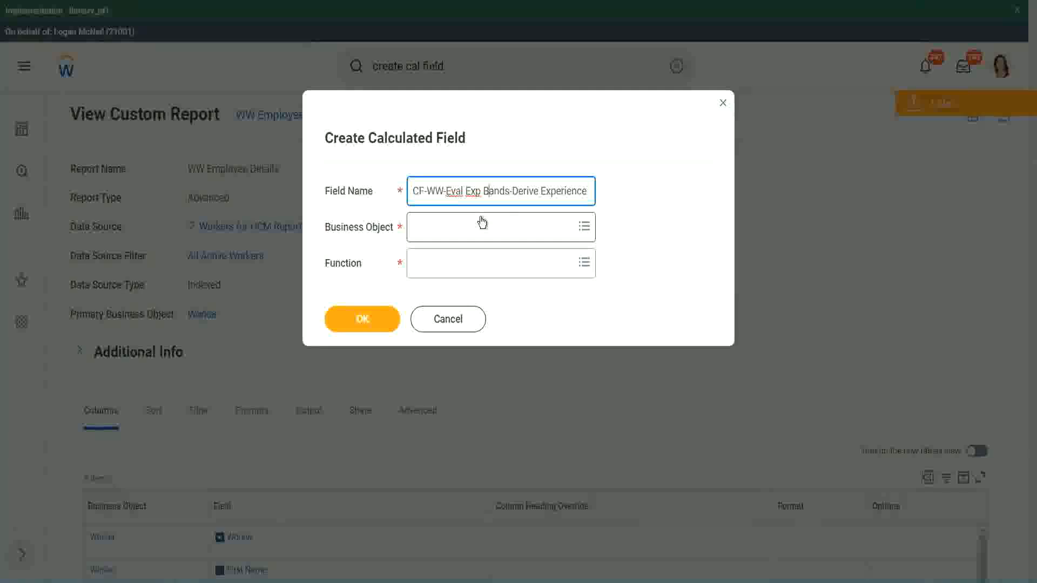
{"action": "key", "text": "Right"}
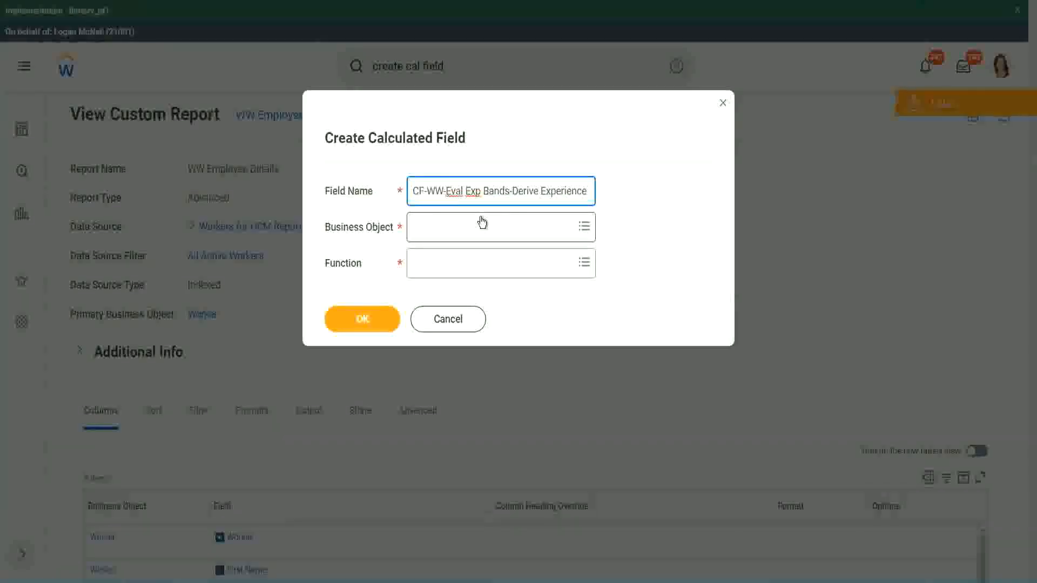
{"action": "type", "text": "Band"}
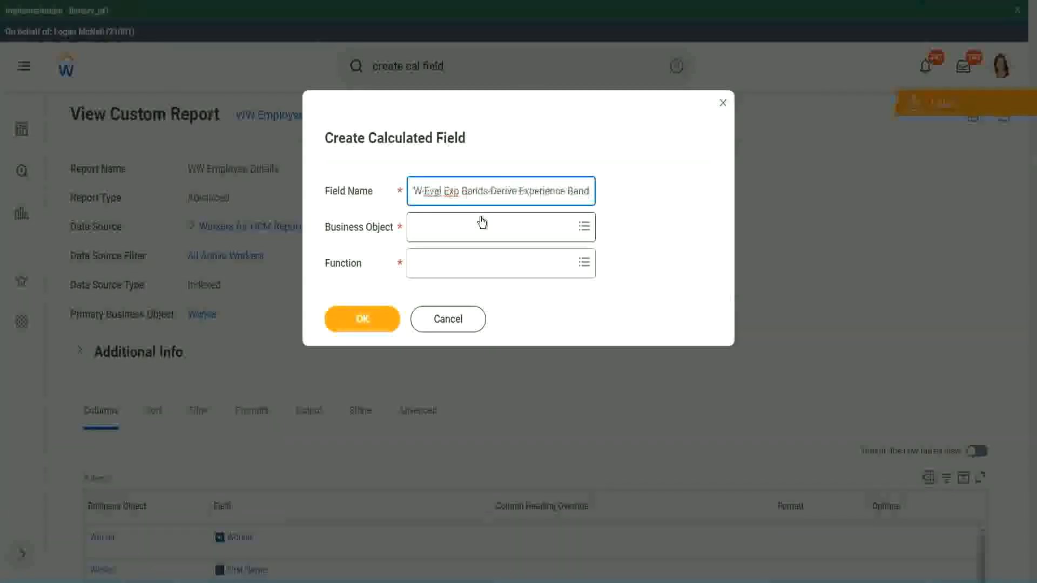
{"action": "type", "text": "s from Years of"}
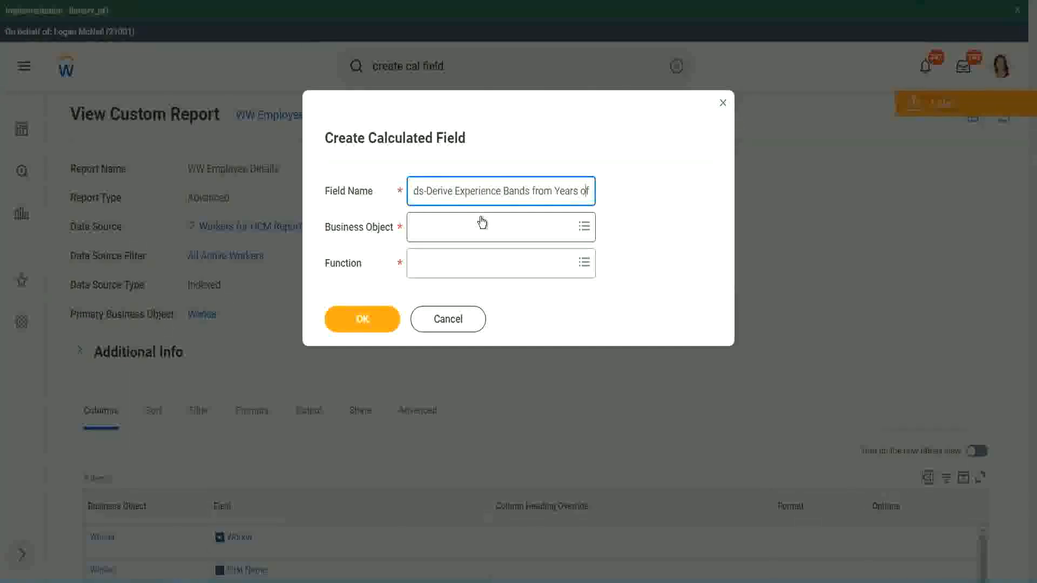
Step: Replace the word Derive with Determine in the calculated field's name
{"action": "key", "text": "Left"}
{"action": "key", "text": "Left"}
{"action": "key", "text": "Left"}
{"action": "key", "text": "Left"}
{"action": "key", "text": "shift+Left"}
{"action": "key", "text": "shift+Left"}
{"action": "key", "text": "shift+Left"}
{"action": "key", "text": "shift+Left"}
{"action": "key", "text": "shift+Left"}
{"action": "key", "text": "shift+Left"}
{"action": "type", "text": "Determine"}
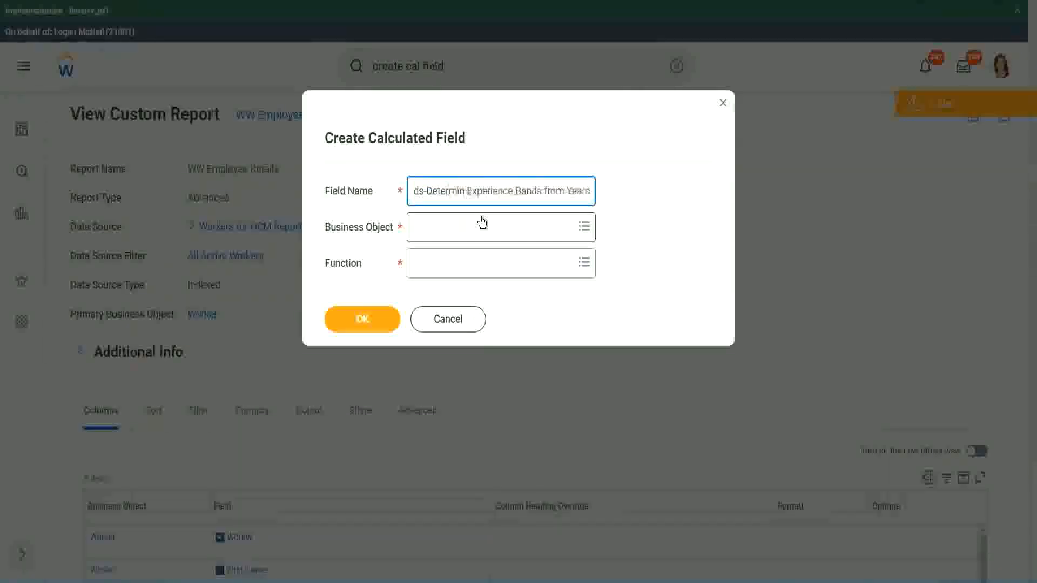
{"action": "key", "text": "ctrl+Right"}
{"action": "key", "text": "ctrl+Right"}
{"action": "key", "text": "ctrl+Right"}
{"action": "key", "text": "ctrl+Right"}
{"action": "key", "text": "ctrl+Right"}
{"action": "key", "text": "ctrl+Right"}
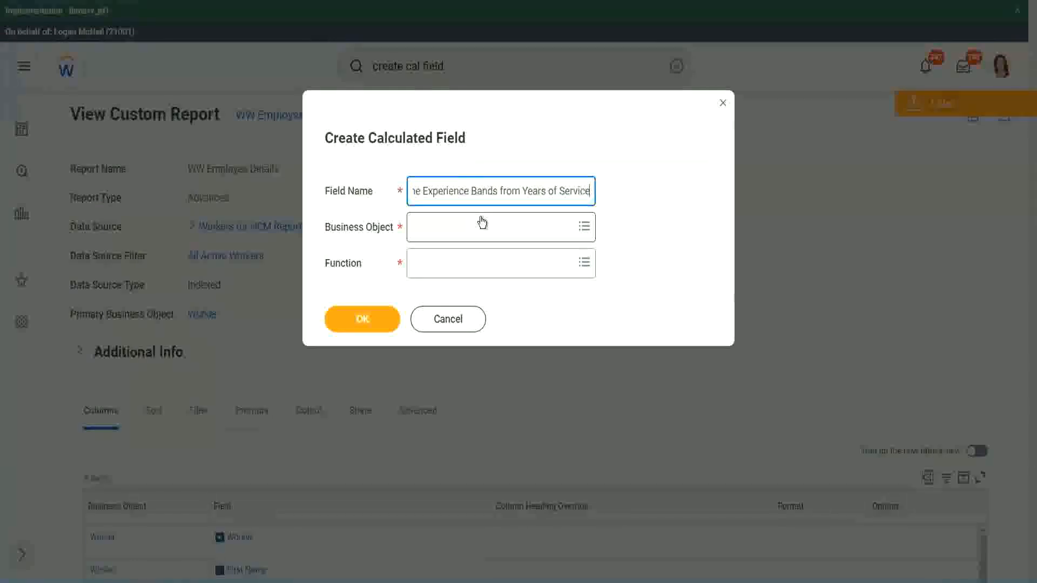
Step: Search for worker and set the calculated field's business object to Worker
{"action": "left_click", "coordinate": [460, 228]}
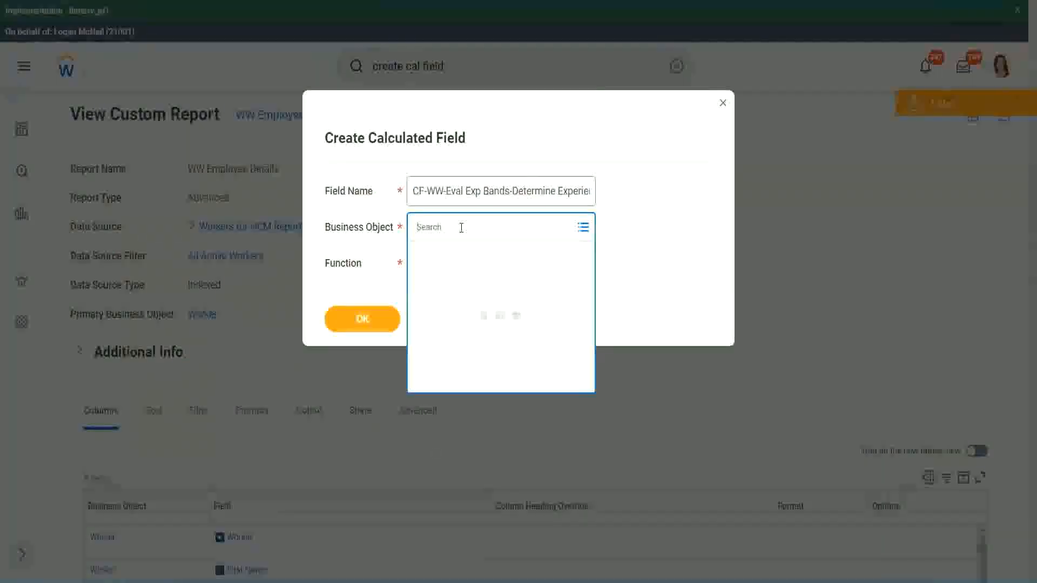
{"action": "type", "text": "work"}
{"action": "key", "text": "Return"}
{"action": "type", "text": "er"}
{"action": "key", "text": "Return"}
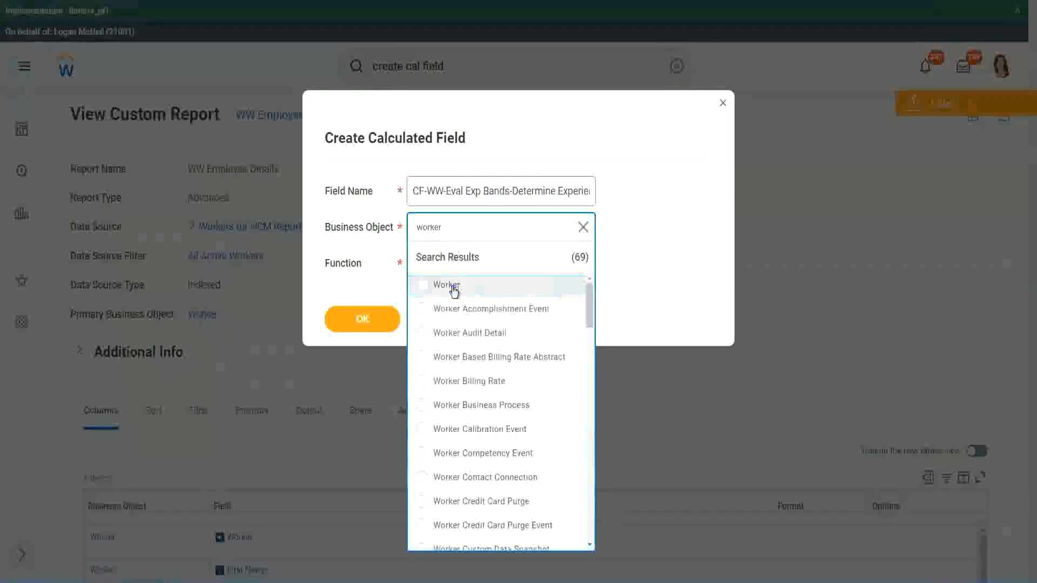
{"action": "left_click", "coordinate": [451, 289]}
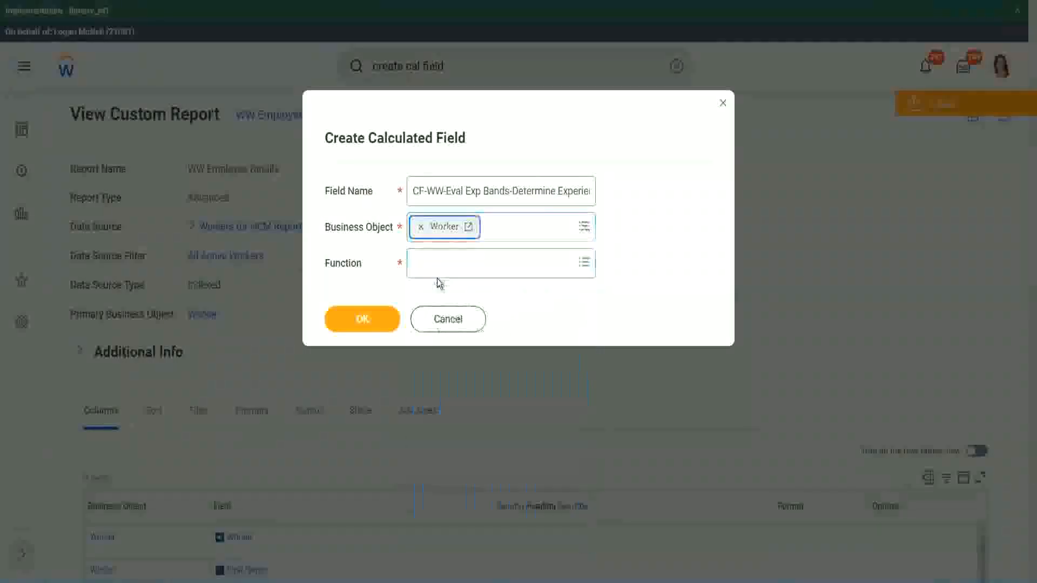
Step: Search for "eval exp" and set the calculated field's function to Evaluate Expression Band
{"action": "left_click", "coordinate": [439, 262]}
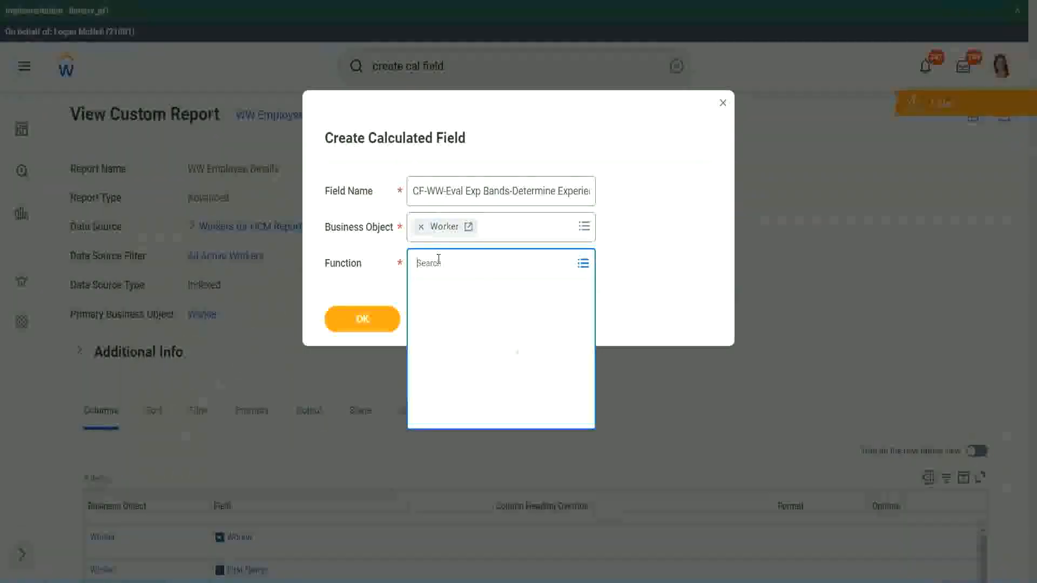
{"action": "type", "text": "eval ex"}
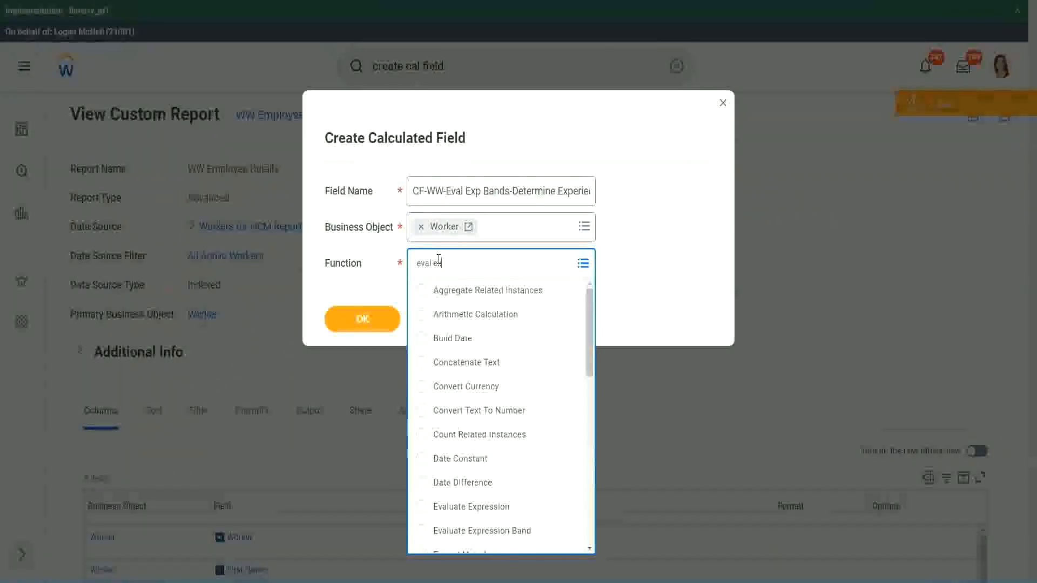
{"action": "type", "text": "p"}
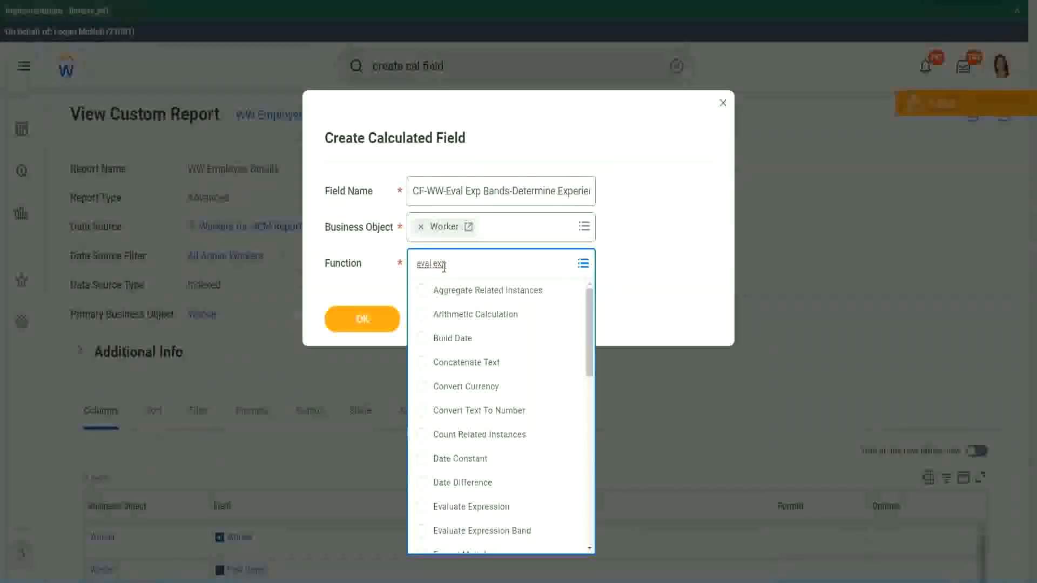
{"action": "key", "text": "Return"}
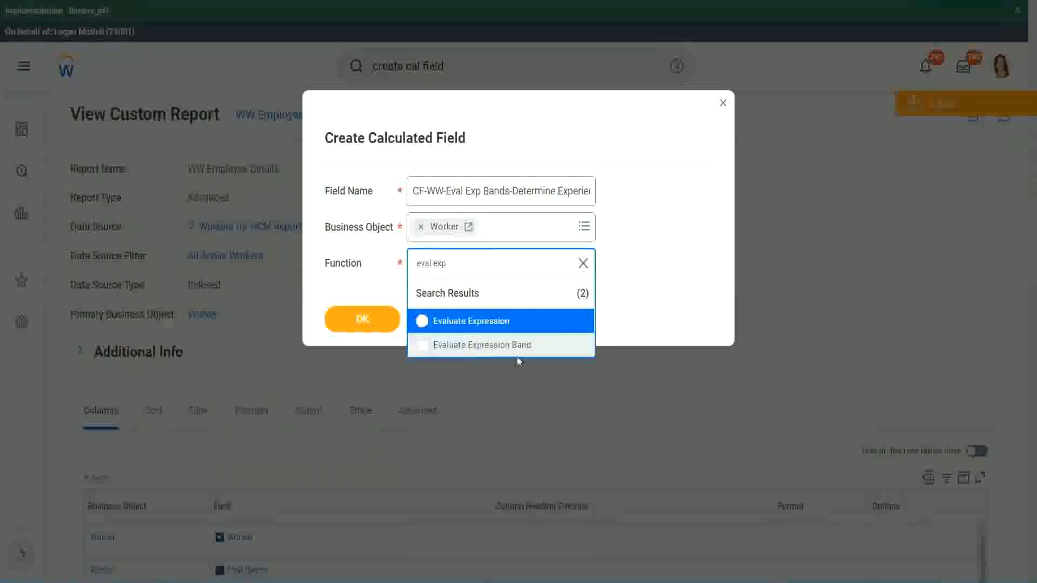
{"action": "left_click", "coordinate": [523, 350]}
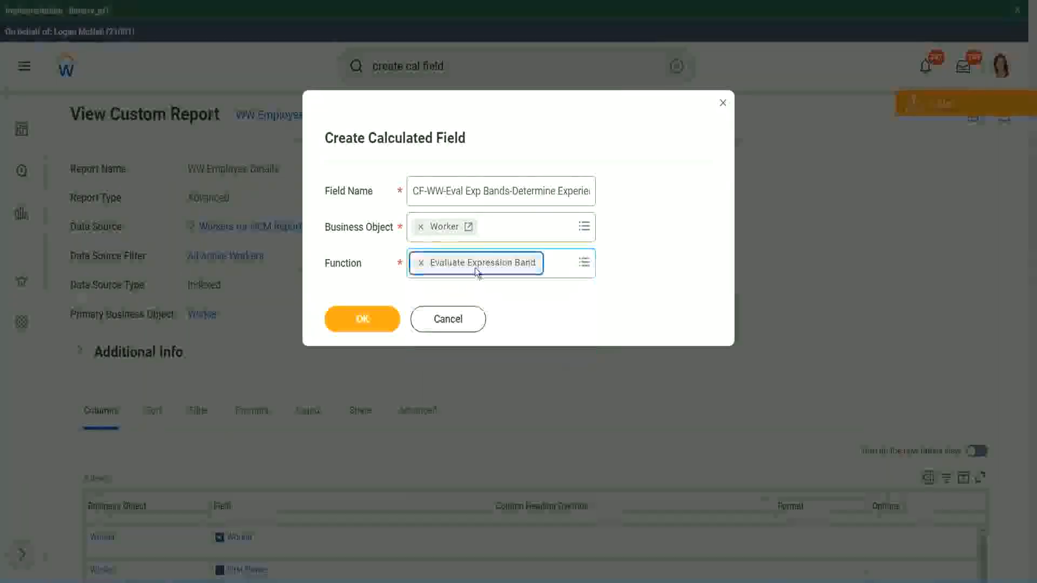
Step: Shorten Bands to Band after "Eval Exp" in the field name and proceed to the calculation definition
{"action": "left_click", "coordinate": [510, 190]}
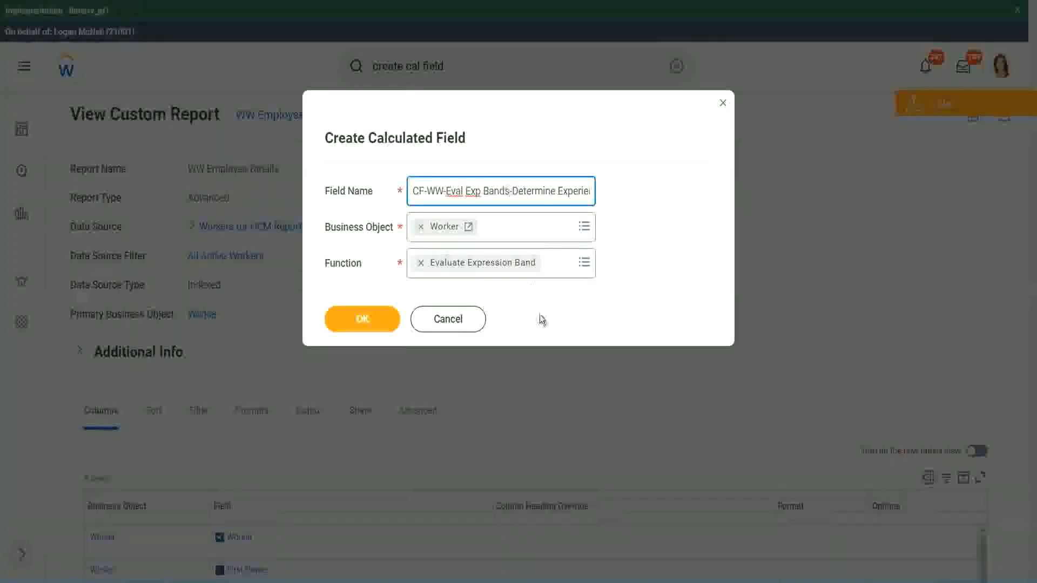
{"action": "key", "text": "BackSpace"}
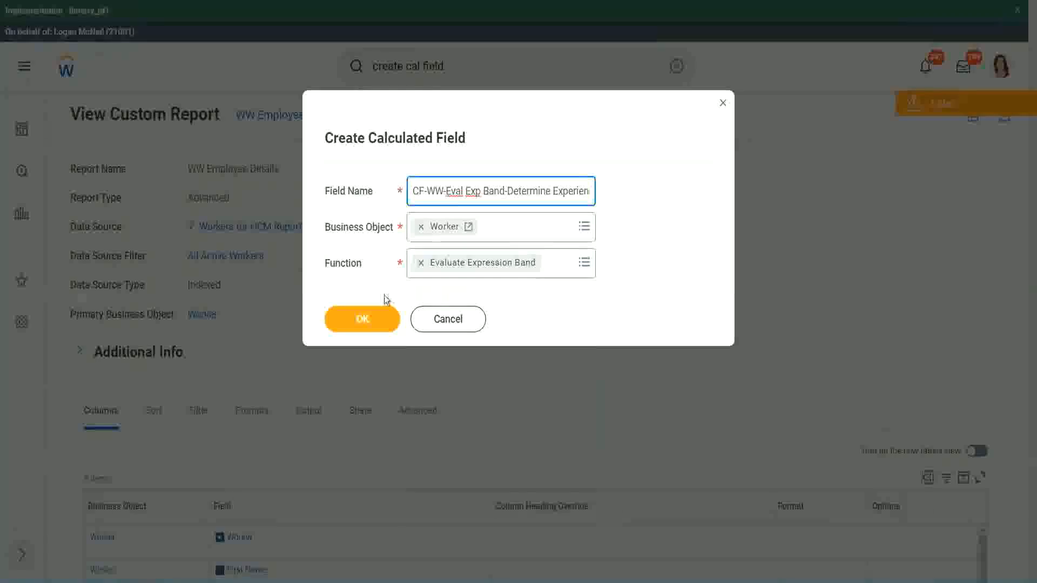
{"action": "left_click", "coordinate": [364, 320]}
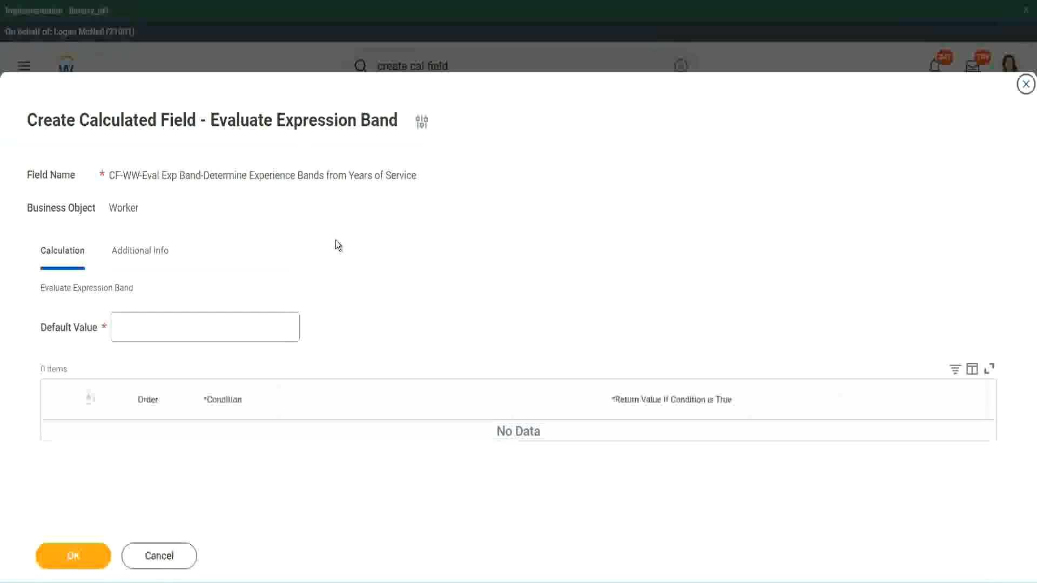
Step: Set the default value to "-" and add a first row to the condition table
{"action": "left_click", "coordinate": [149, 335]}
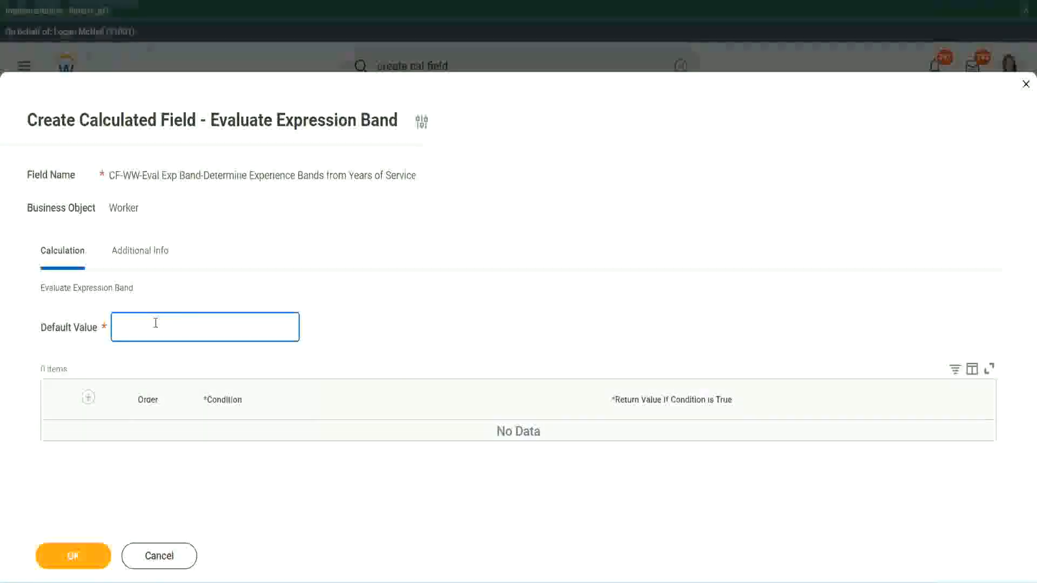
{"action": "type", "text": "N"}
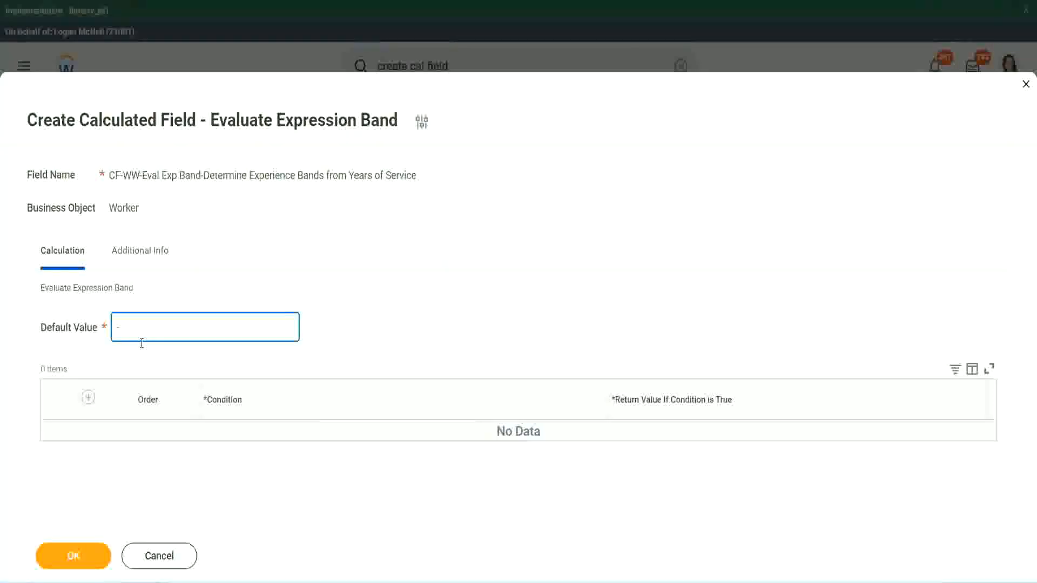
{"action": "left_click", "coordinate": [90, 400]}
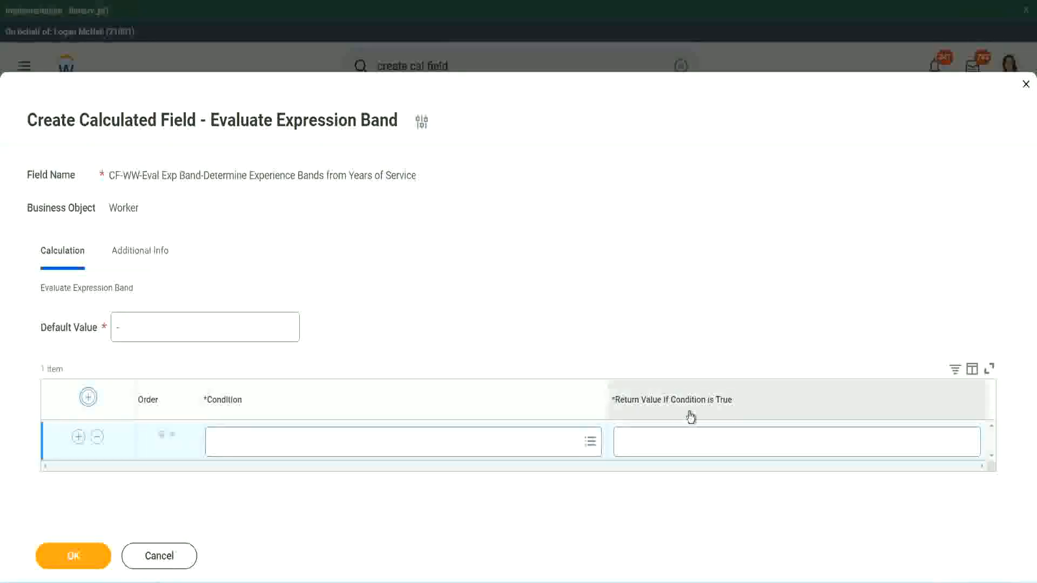
{"action": "left_click", "coordinate": [675, 444]}
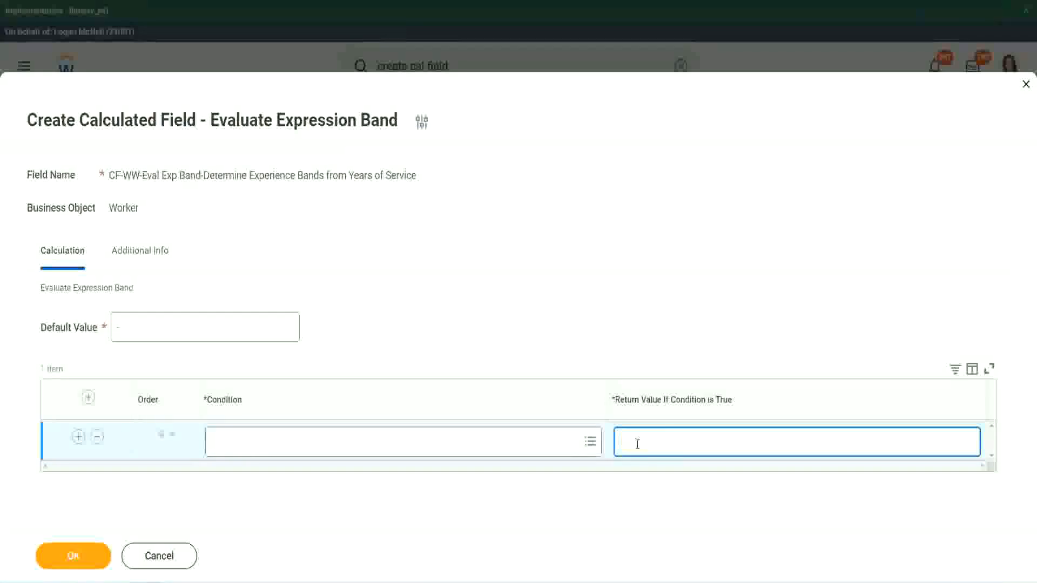
{"action": "type", "text": "adkadjaidjaidjai"}
{"action": "key", "text": "BackSpace"}
{"action": "key", "text": "BackSpace"}
{"action": "key", "text": "BackSpace"}
{"action": "key", "text": "BackSpace"}
{"action": "key", "text": "BackSpace"}
{"action": "key", "text": "BackSpace"}
{"action": "key", "text": "BackSpace"}
{"action": "key", "text": "BackSpace"}
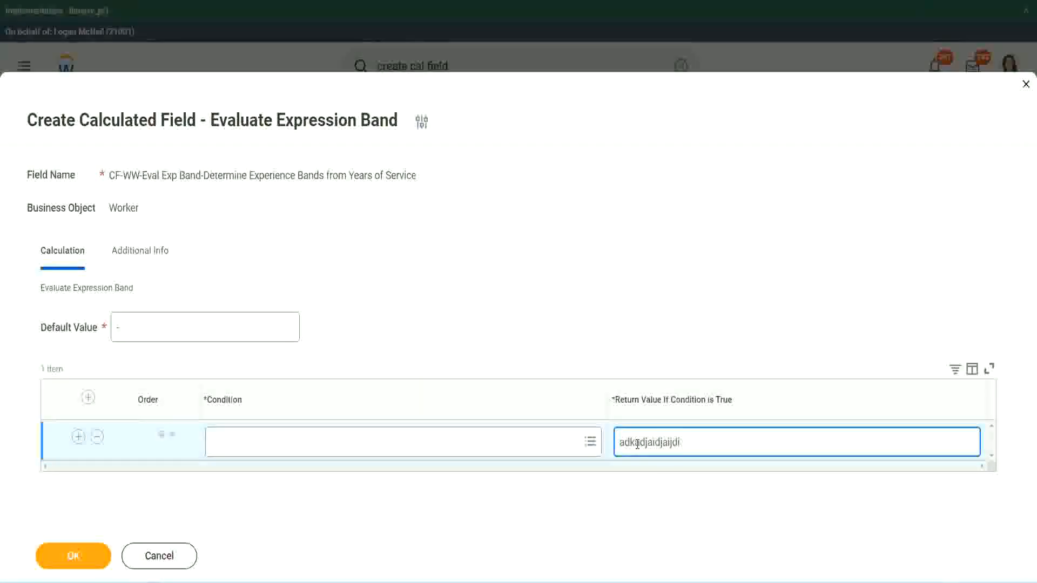
{"action": "key", "text": "BackSpace"}
{"action": "key", "text": "BackSpace"}
{"action": "key", "text": "BackSpace"}
{"action": "key", "text": "BackSpace"}
{"action": "key", "text": "BackSpace"}
{"action": "key", "text": "BackSpace"}
{"action": "key", "text": "BackSpace"}
{"action": "key", "text": "BackSpace"}
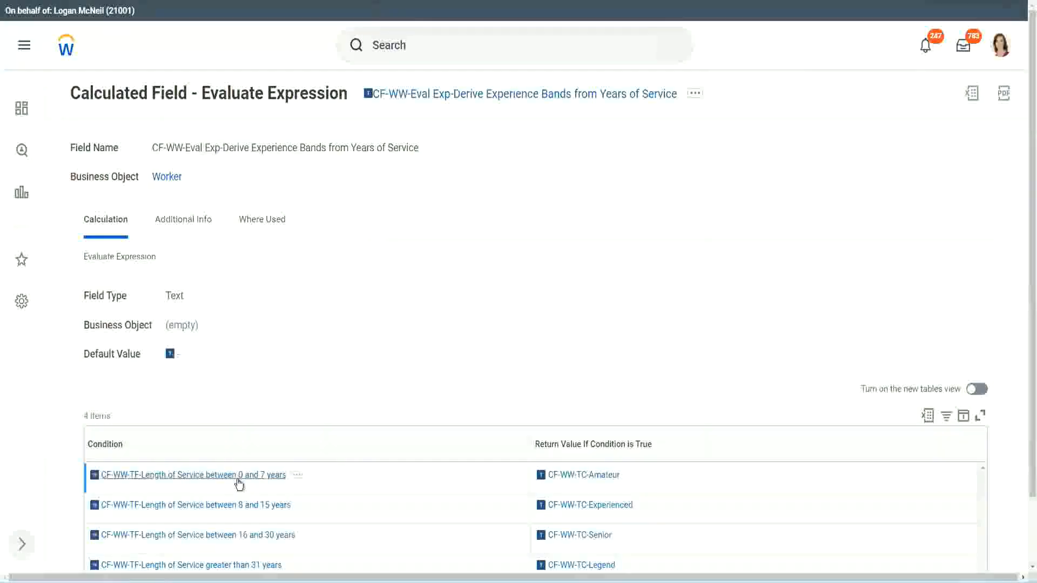
Step: Set the first row's condition to CF-WW-TF-Length of Service between 0 and 7 years, copied from the existing field, with return value Amateur
{"action": "right_click", "coordinate": [241, 477]}
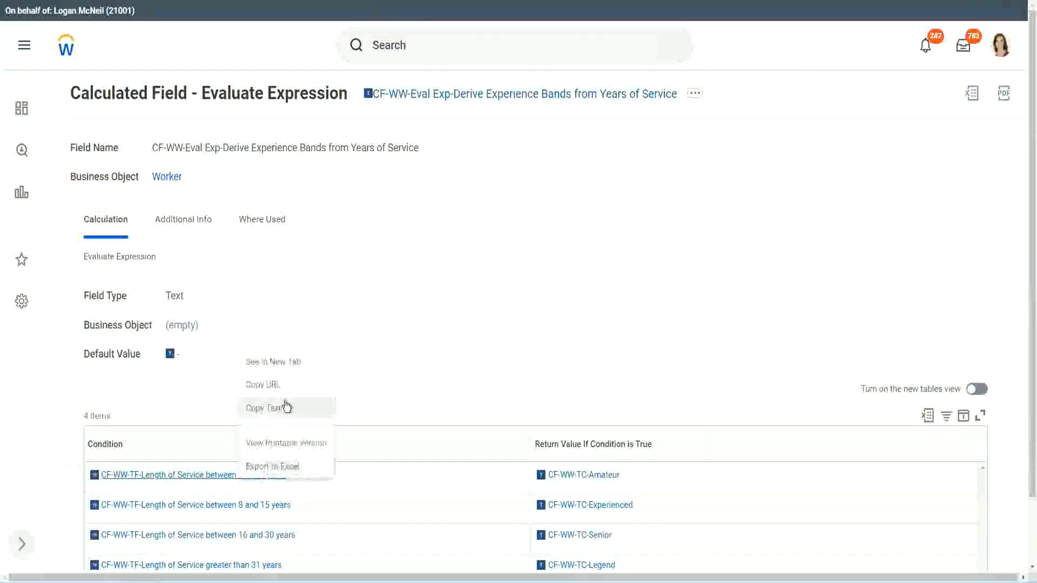
{"action": "left_click", "coordinate": [279, 414]}
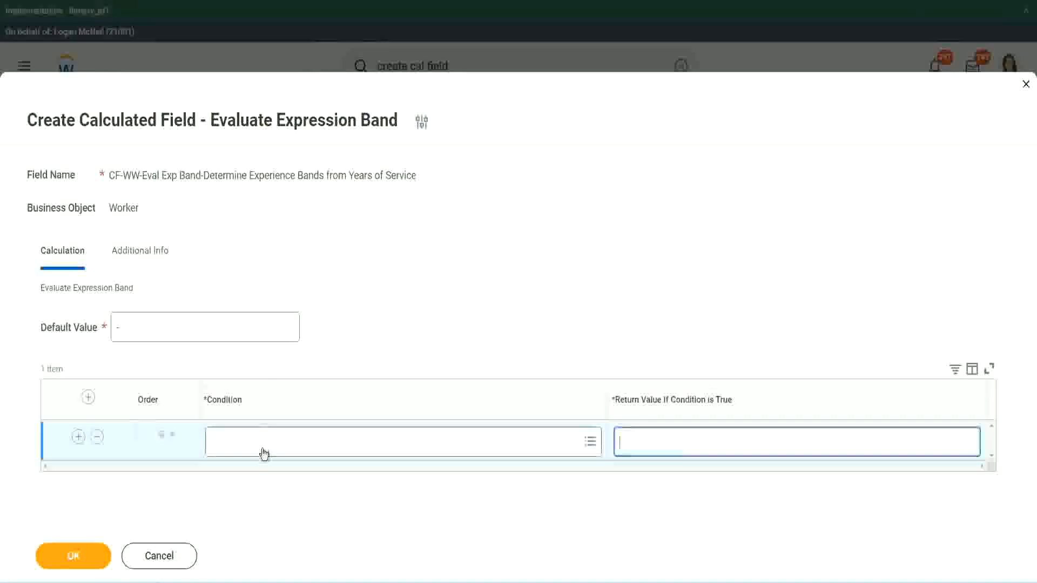
{"action": "left_click", "coordinate": [262, 448]}
{"action": "key", "text": "ctrl+v"}
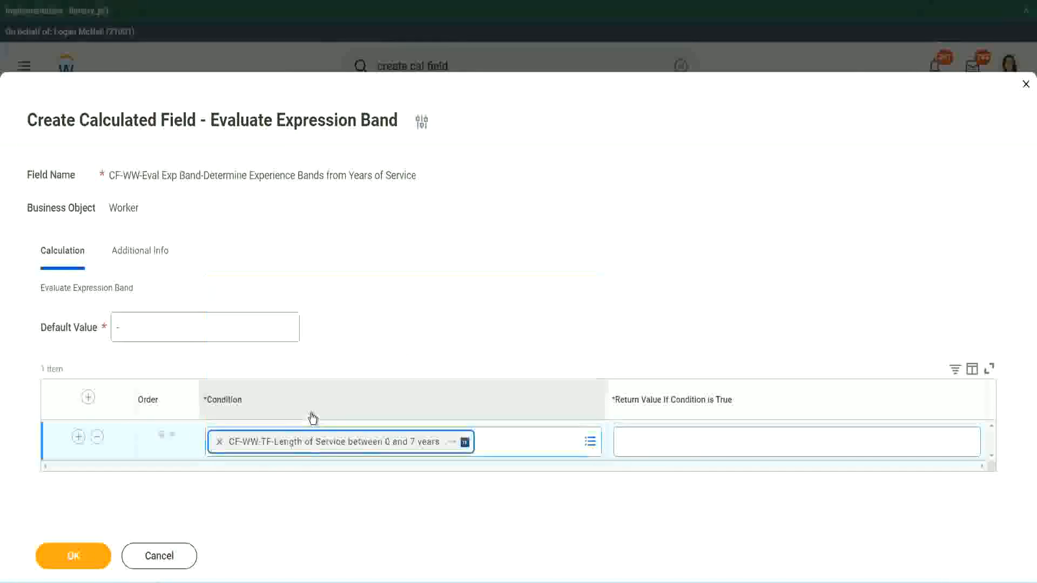
{"action": "left_click", "coordinate": [655, 432]}
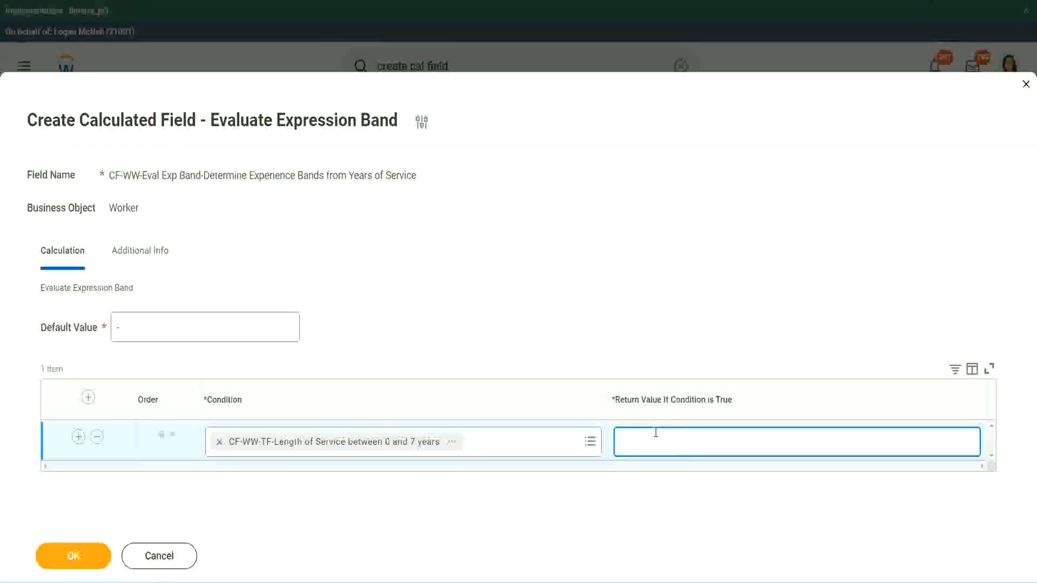
{"action": "type", "text": "Amateur"}
Step: Add three more empty rows to the condition table
{"action": "left_click", "coordinate": [78, 437]}
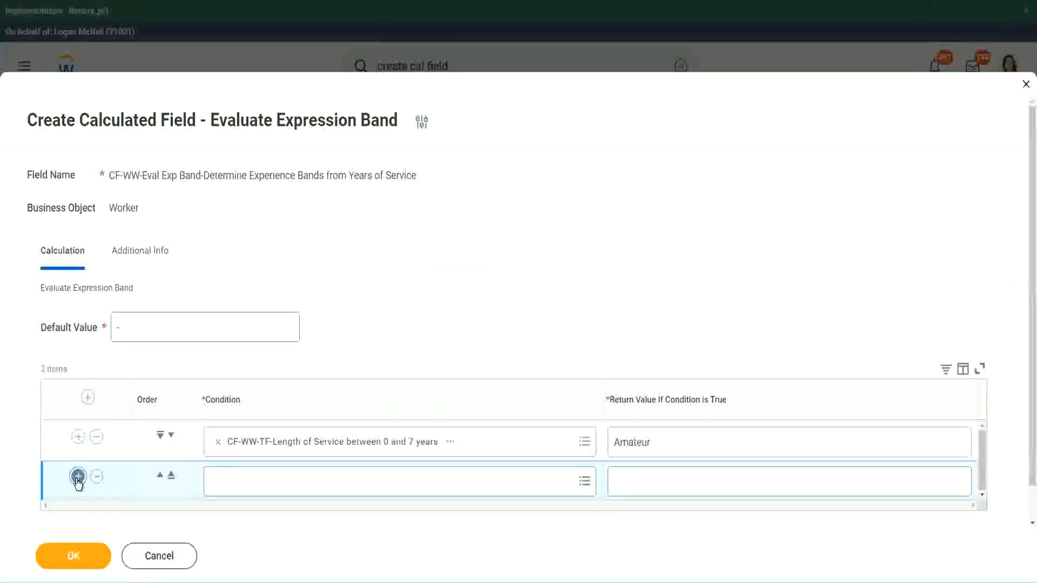
{"action": "left_click", "coordinate": [79, 477]}
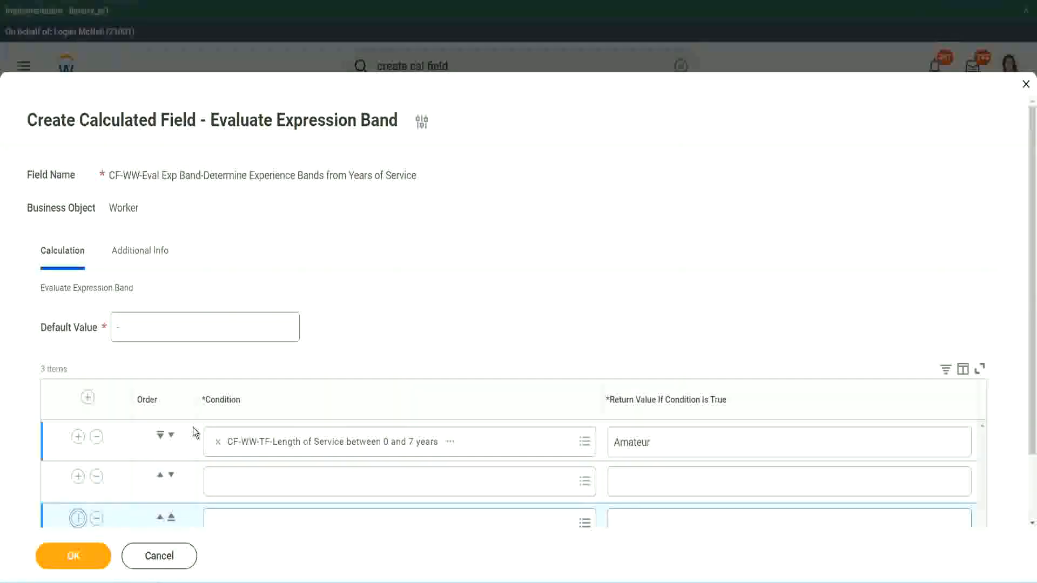
{"action": "left_click", "coordinate": [78, 438]}
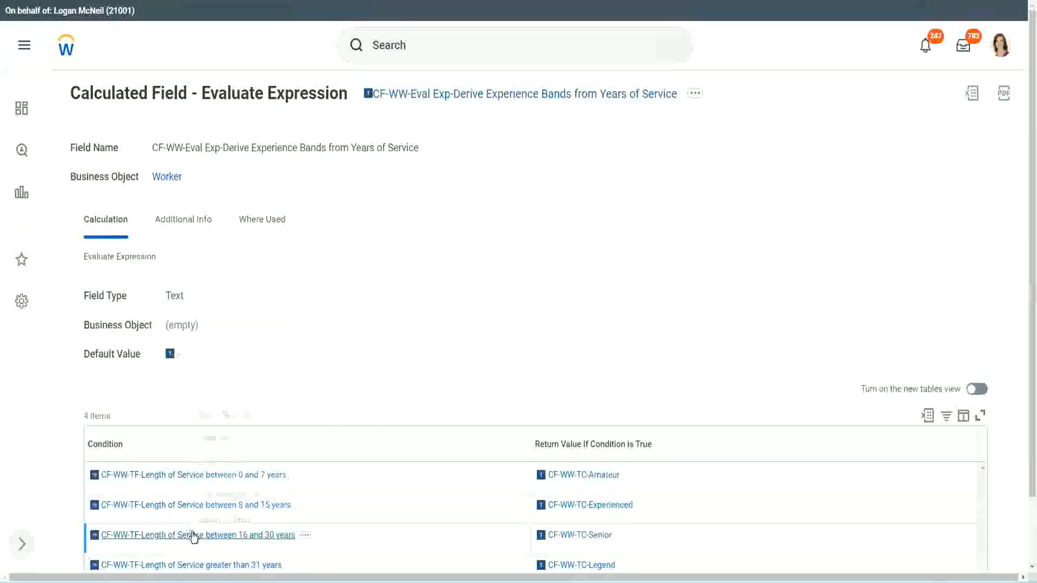
Step: Add CF-WW-TF-Length of Service between 16 and 30 years, copied from the existing field, as a row's condition and order it third
{"action": "right_click", "coordinate": [197, 534]}
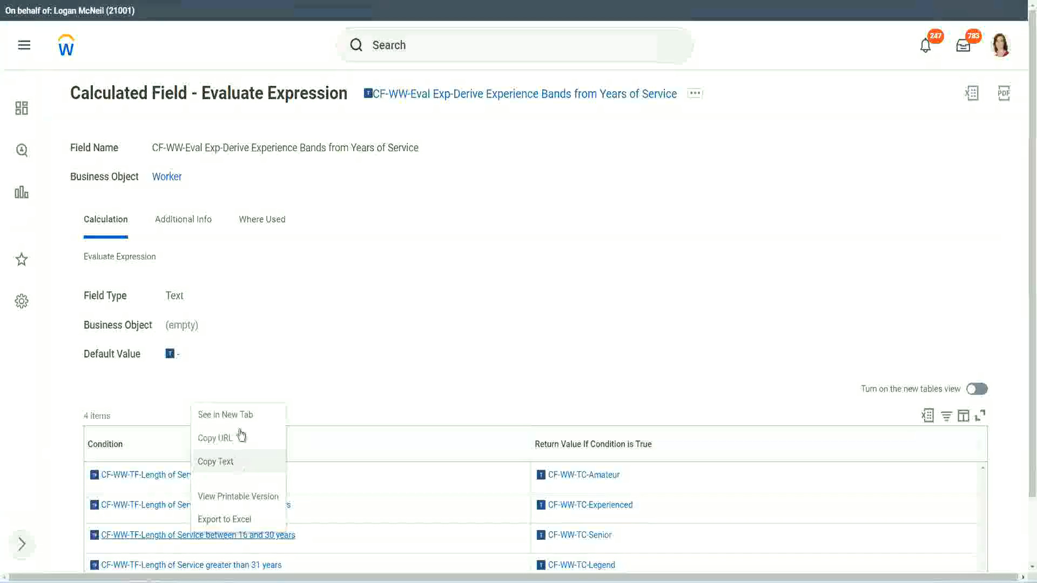
{"action": "left_click", "coordinate": [238, 437]}
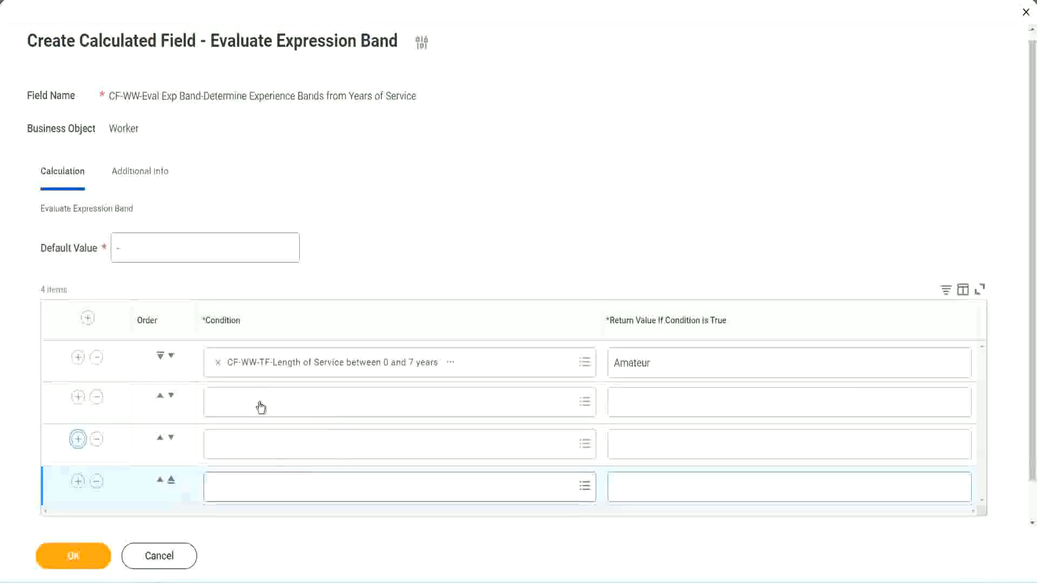
{"action": "left_click", "coordinate": [262, 406]}
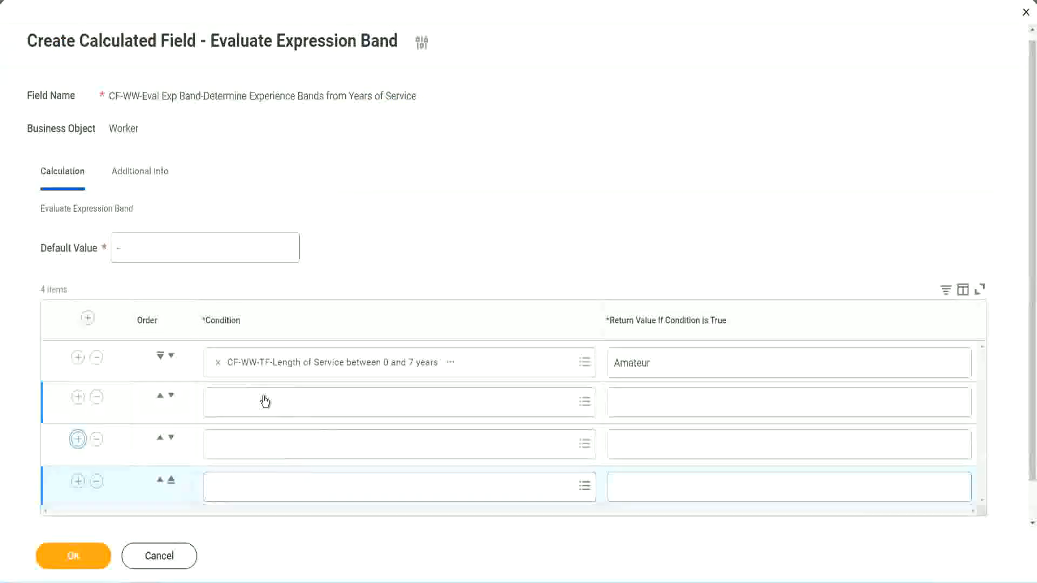
{"action": "key", "text": "ctrl+v"}
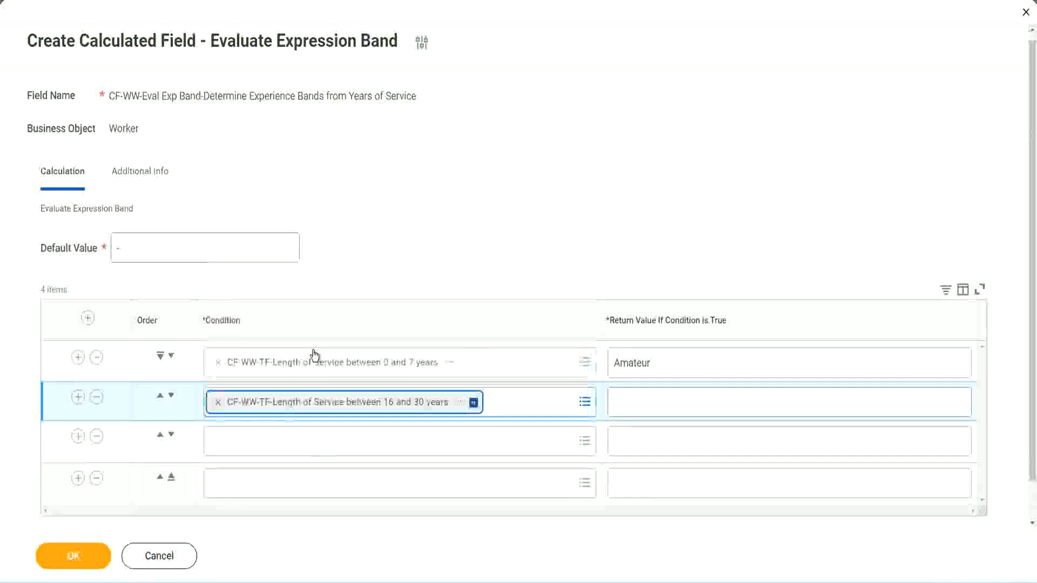
{"action": "left_click", "coordinate": [171, 396]}
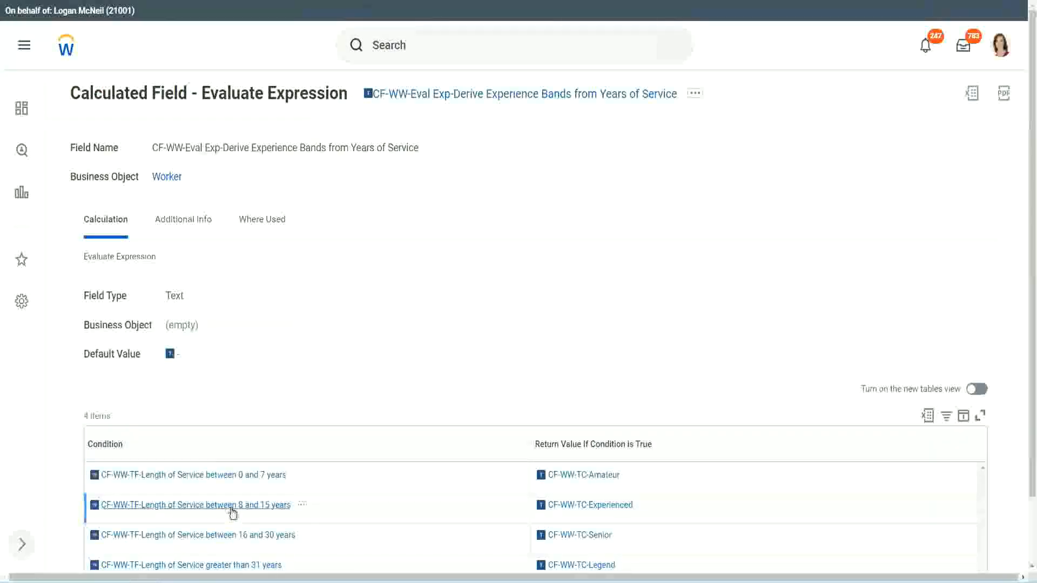
Step: Set the second row's condition to CF-WW-TF-Length of Service between 8 and 15 years, copied from the existing field
{"action": "right_click", "coordinate": [232, 513]}
{"action": "left_click", "coordinate": [264, 439]}
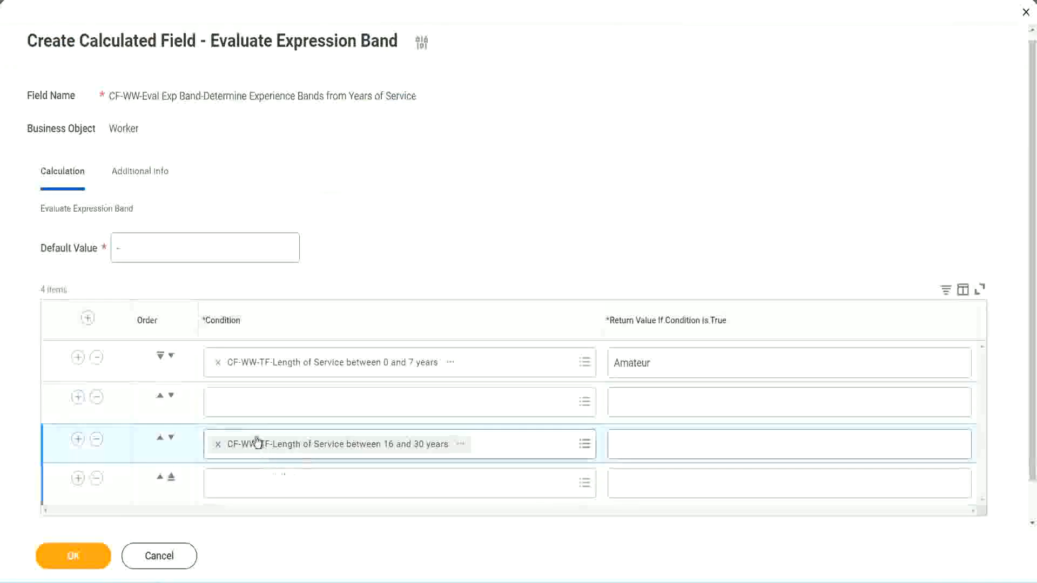
{"action": "left_click", "coordinate": [259, 413]}
{"action": "key", "text": "ctrl+v"}
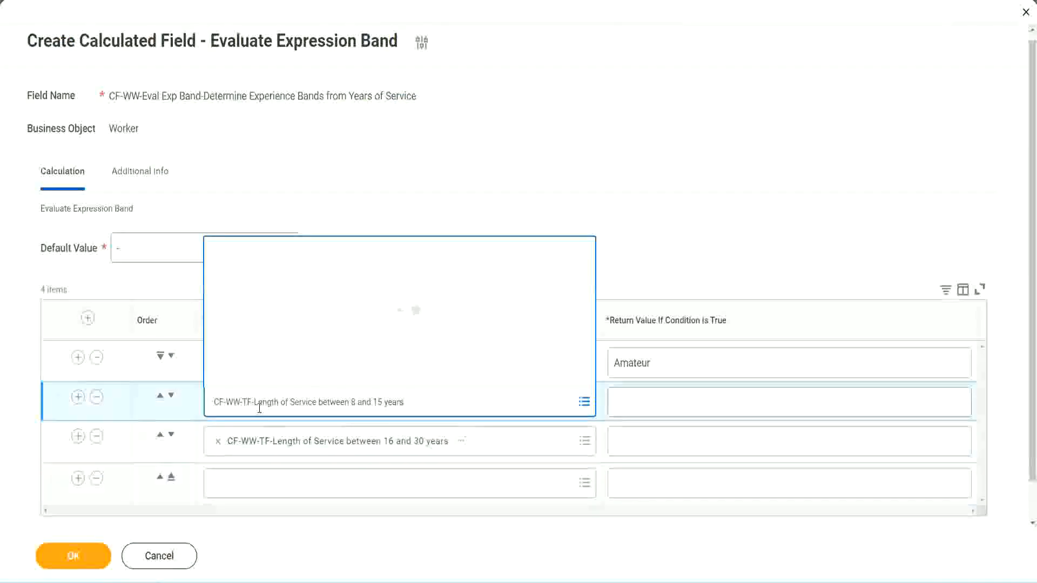
{"action": "key", "text": "Return"}
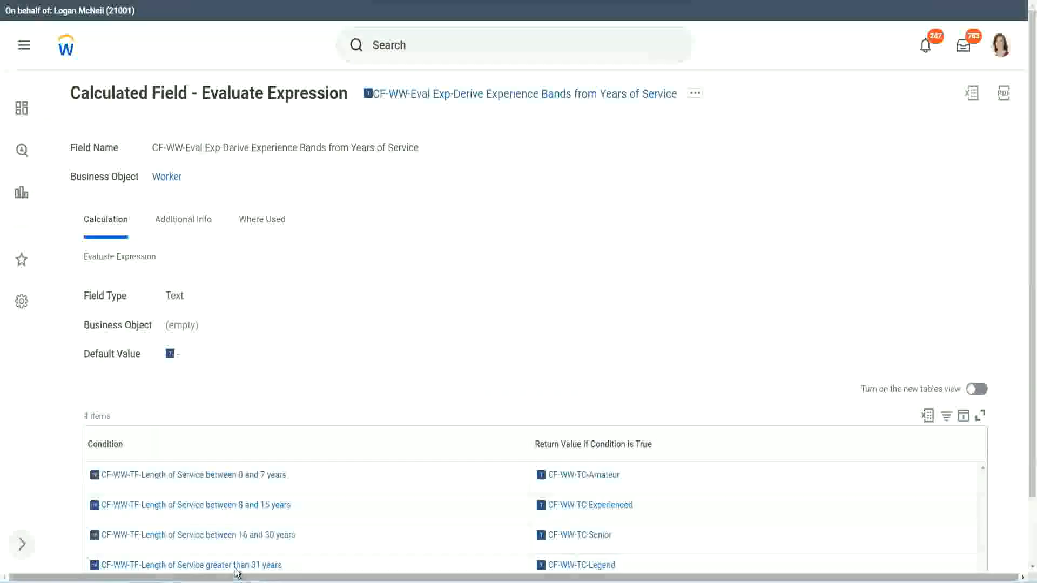
Step: Set the fourth row's condition to CF-WW-TF-Length of Service greater than 31 years, copied from the existing field
{"action": "right_click", "coordinate": [237, 571]}
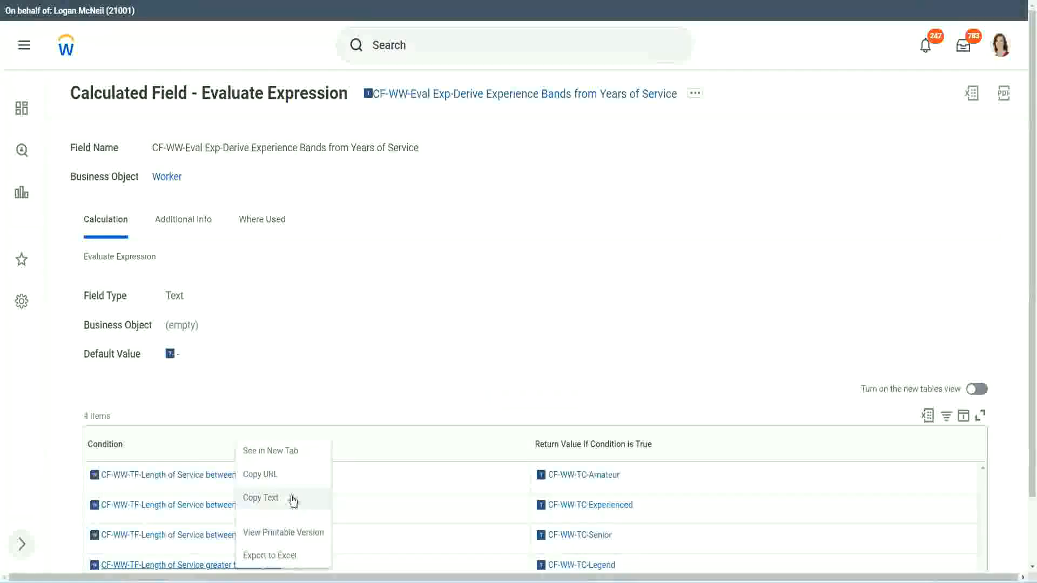
{"action": "left_click", "coordinate": [297, 509]}
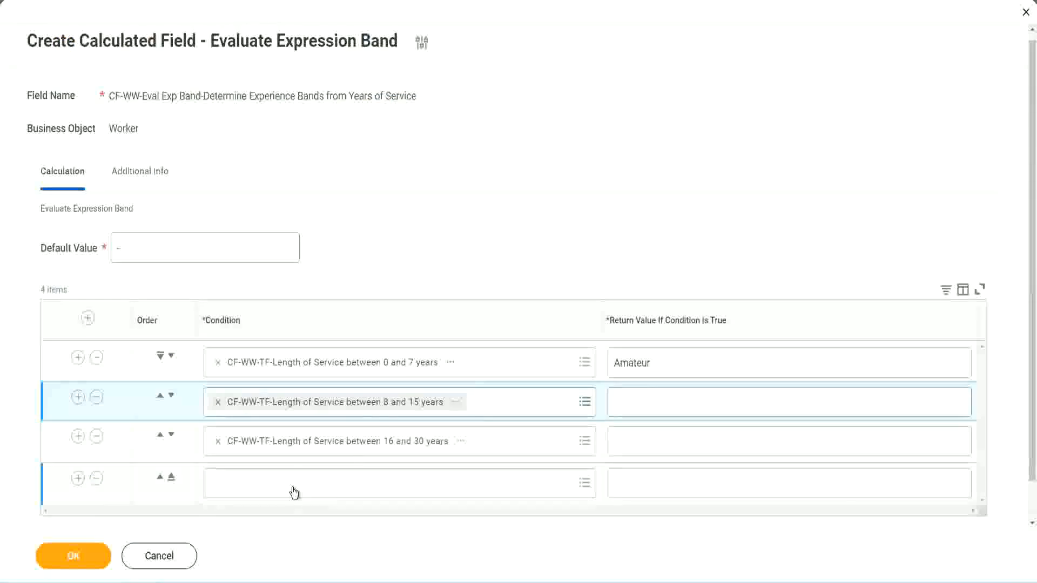
{"action": "left_click", "coordinate": [294, 493]}
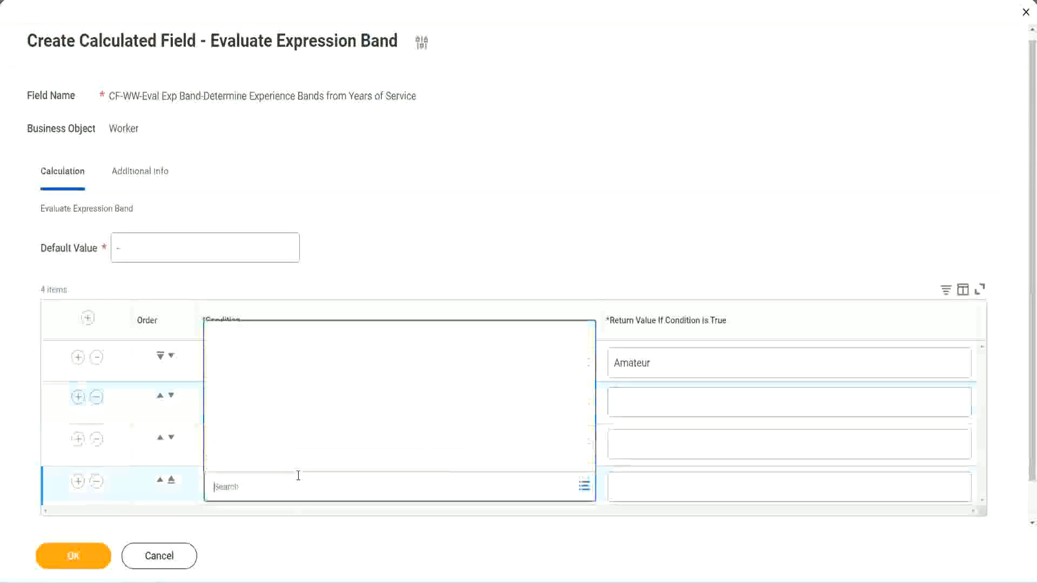
{"action": "key", "text": "ctrl+v"}
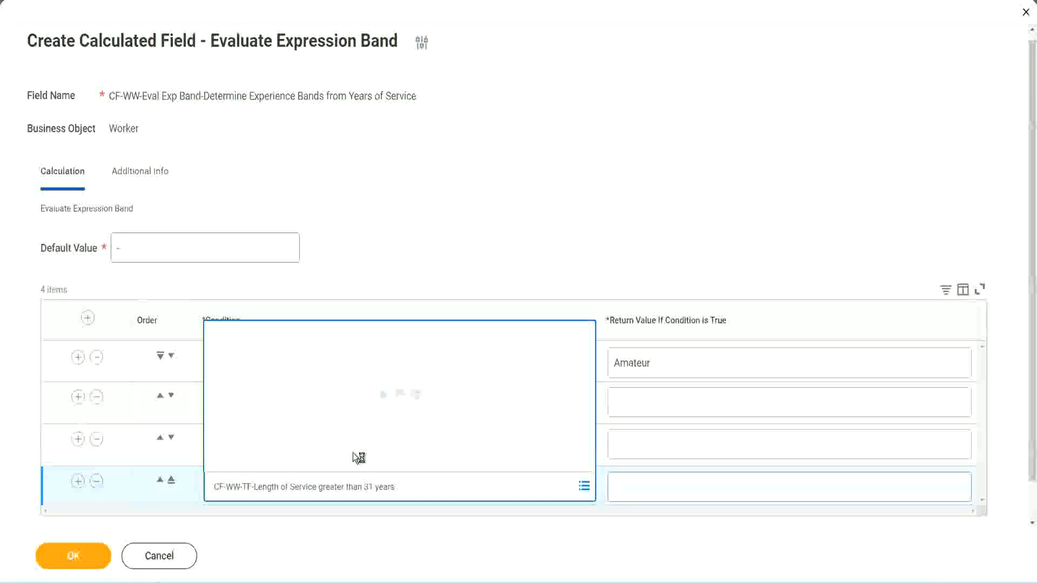
Step: Set the return values of rows two to four to Experienced, Senior and Legend, and save the calculated field
{"action": "left_click", "coordinate": [682, 486]}
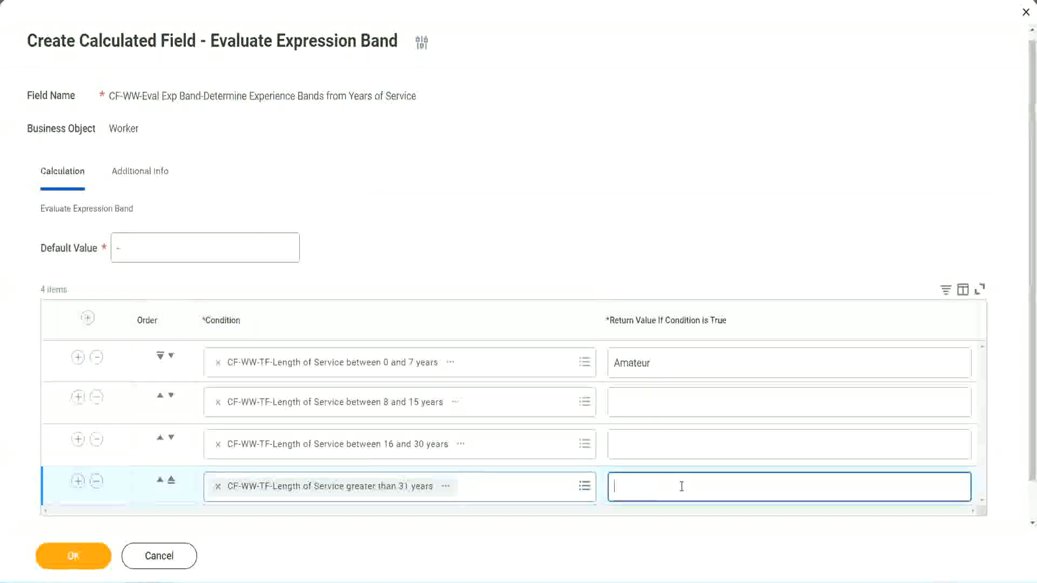
{"action": "type", "text": "Le"}
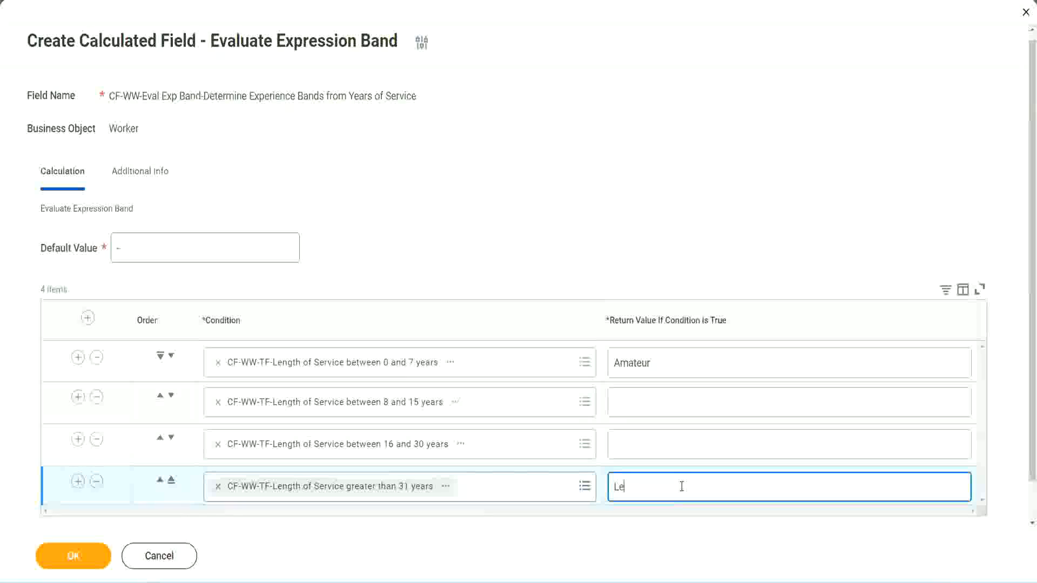
{"action": "type", "text": "gend"}
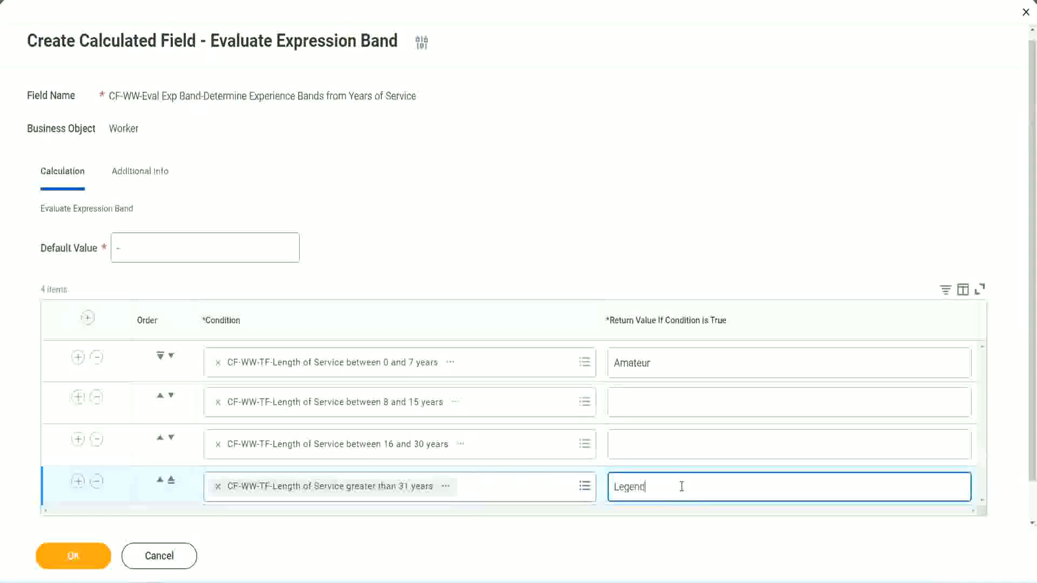
{"action": "left_click", "coordinate": [637, 443]}
{"action": "type", "text": "Senior"}
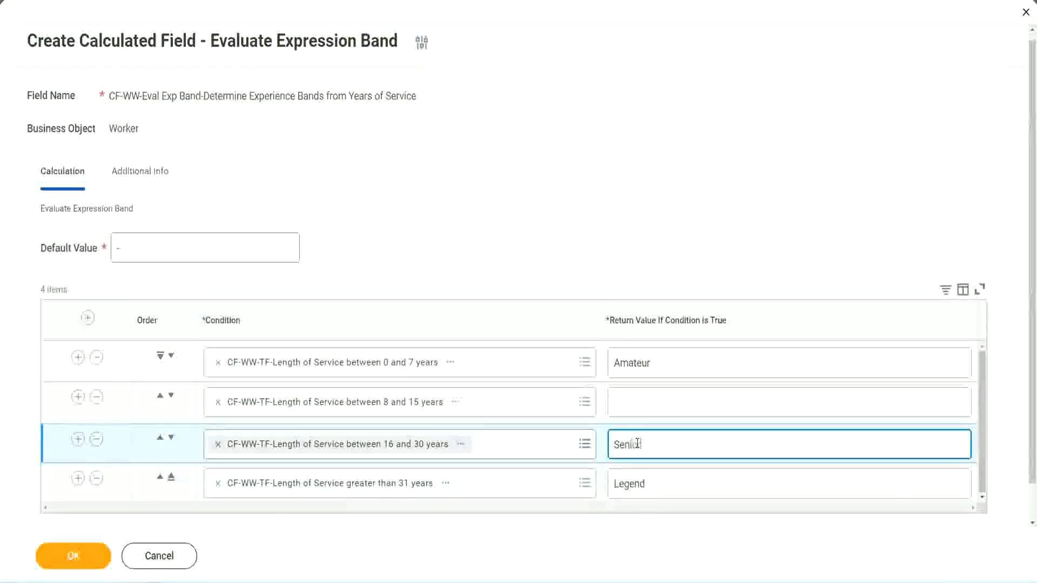
{"action": "left_click", "coordinate": [654, 403]}
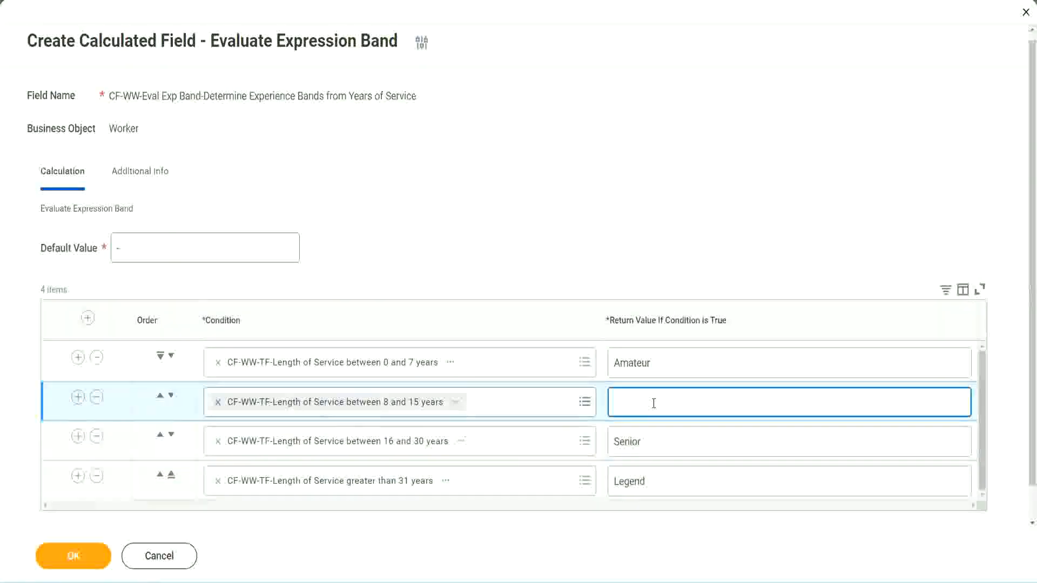
{"action": "type", "text": "Experienced"}
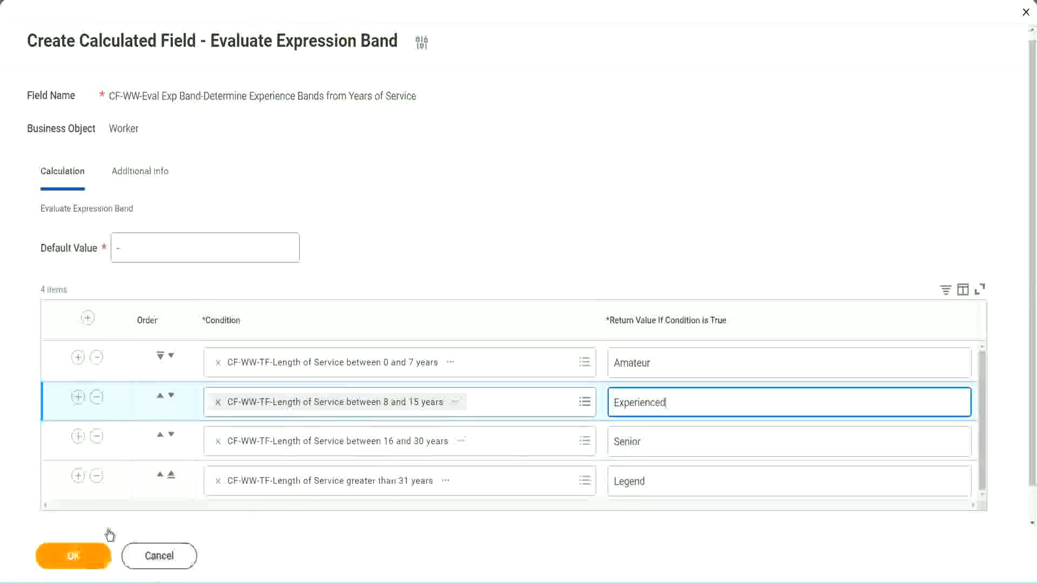
{"action": "left_click", "coordinate": [100, 548]}
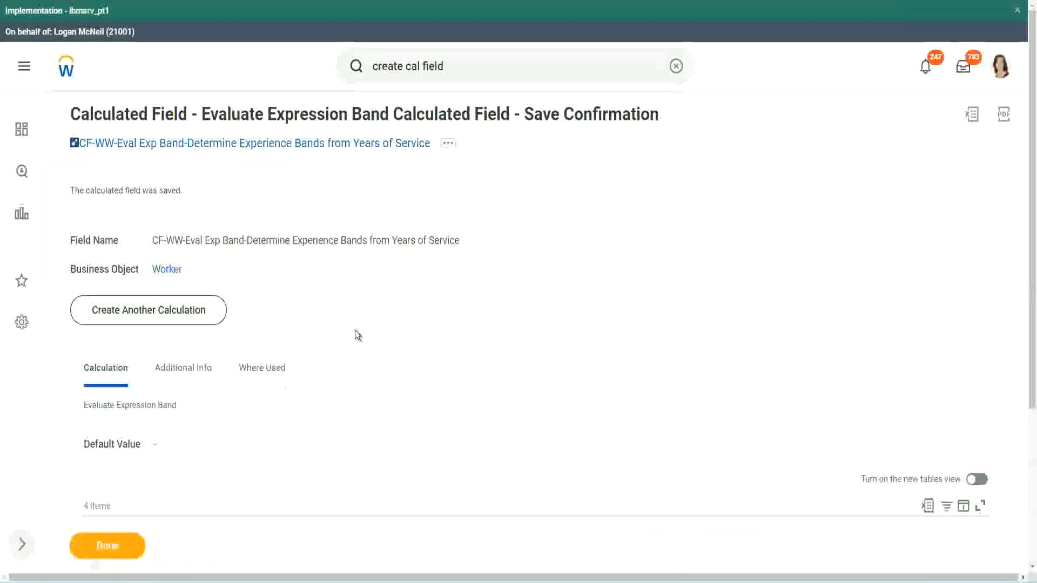
Step: Check the return value of each length-of-service condition in the saved calculated field
{"action": "scroll", "coordinate": [355, 330], "scroll_direction": "down", "scroll_amount": 3}
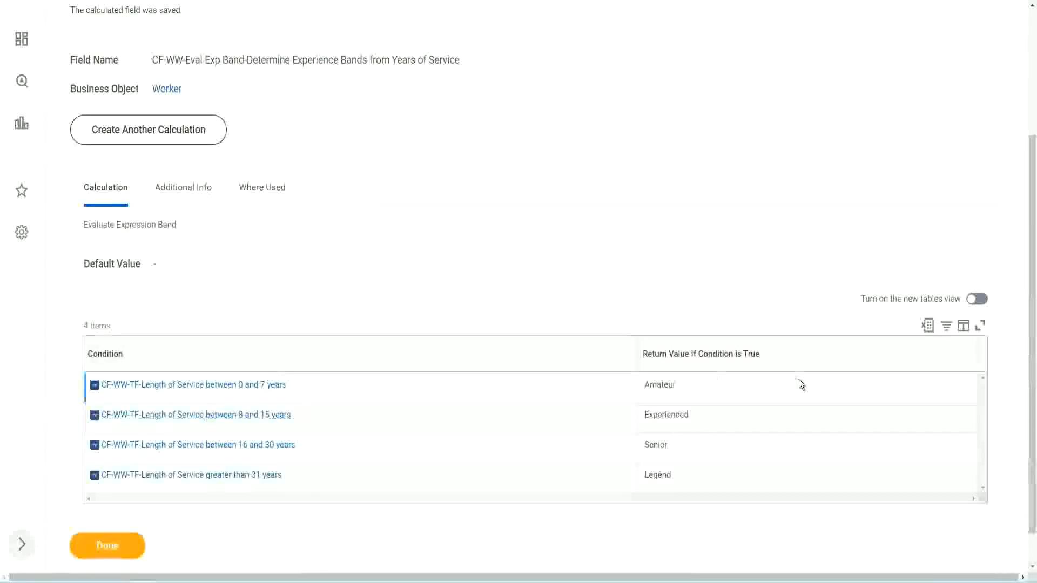
{"action": "double_click", "coordinate": [663, 385]}
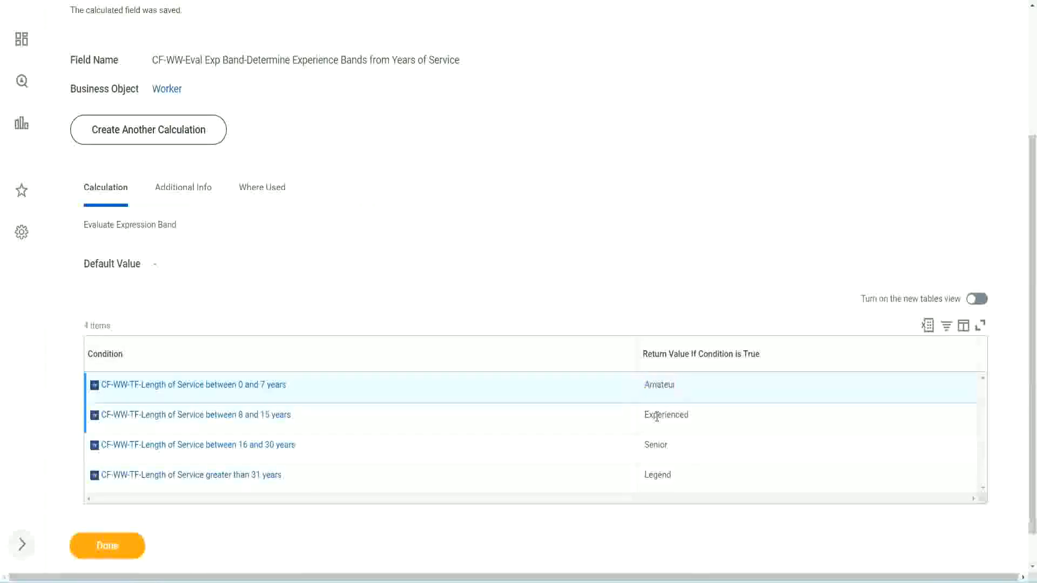
{"action": "double_click", "coordinate": [658, 415]}
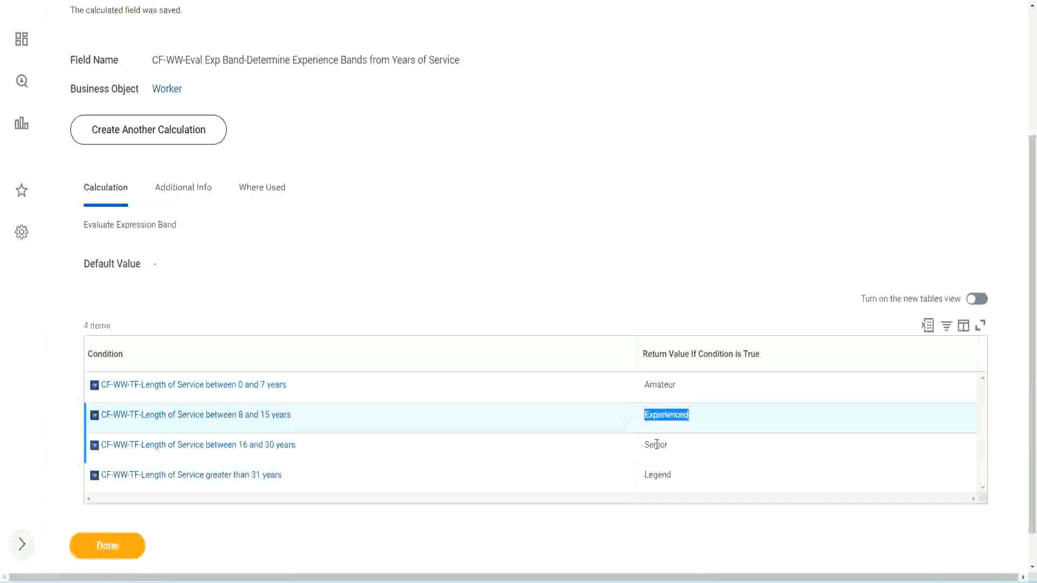
{"action": "double_click", "coordinate": [656, 445]}
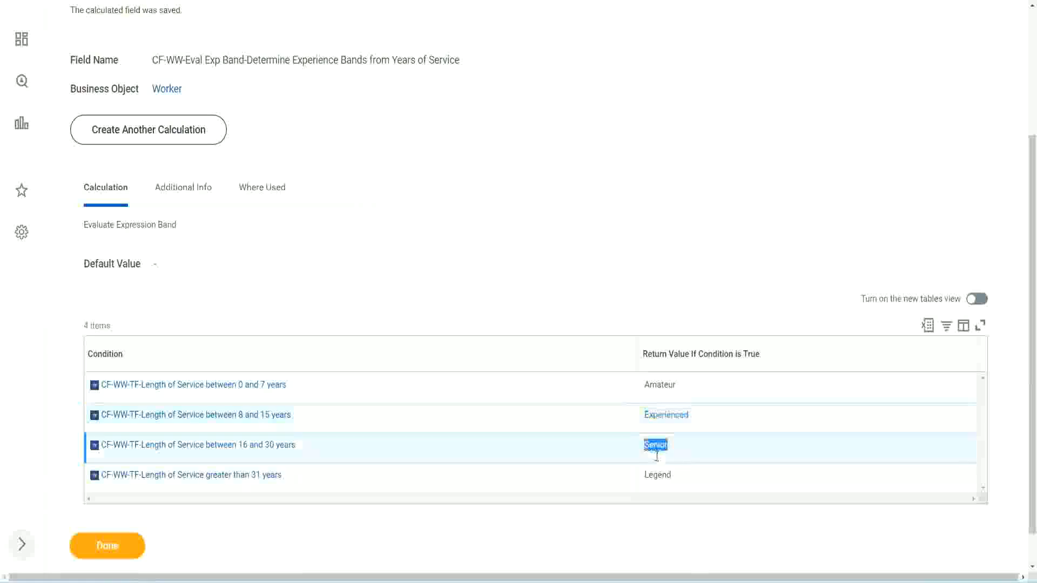
{"action": "left_click", "coordinate": [660, 472]}
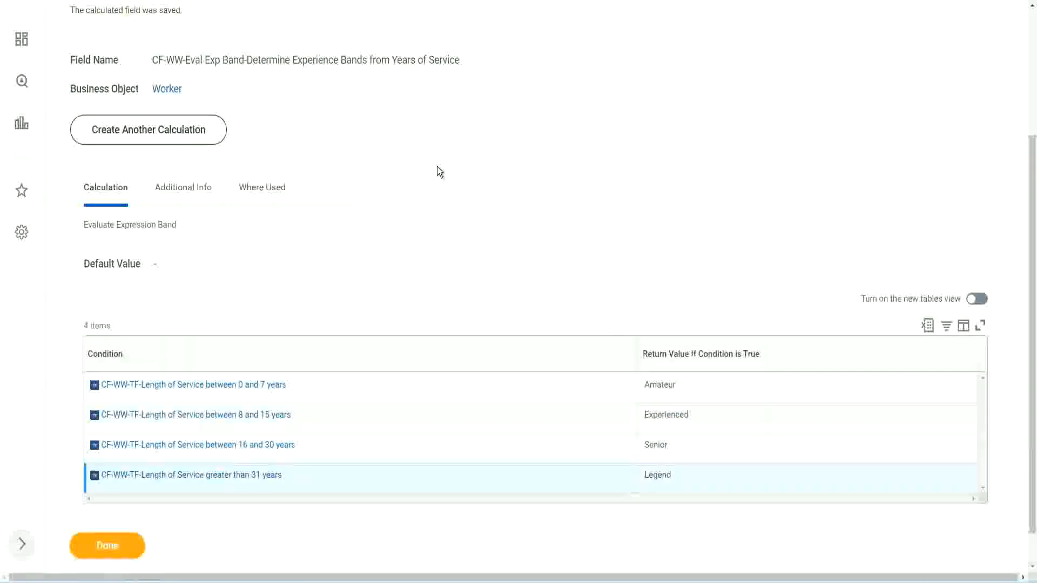
Step: Copy the name of the saved Evaluate Expression Band calculated field as text
{"action": "scroll", "coordinate": [439, 172], "scroll_direction": "up", "scroll_amount": 3}
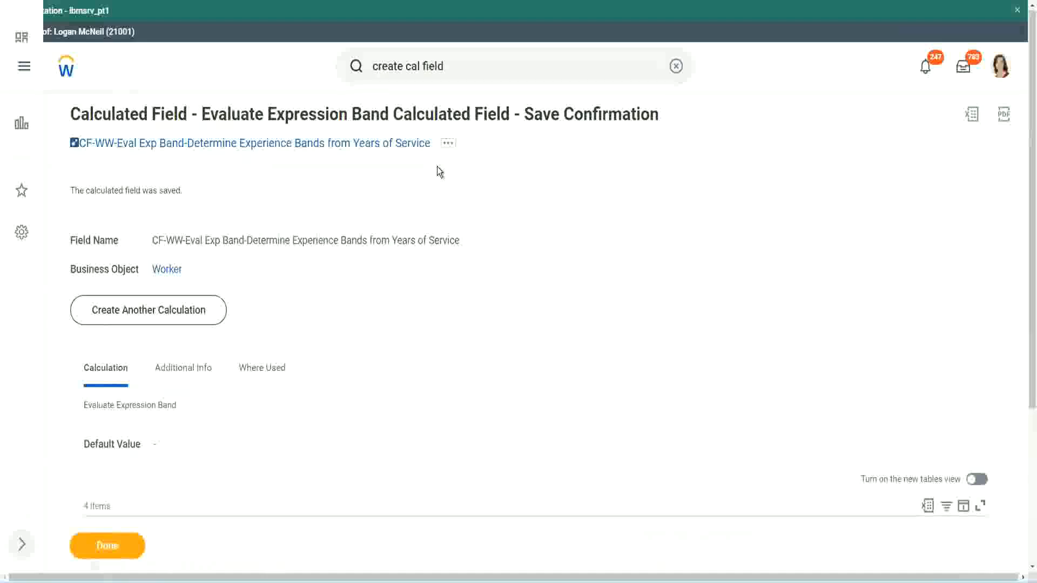
{"action": "right_click", "coordinate": [340, 148]}
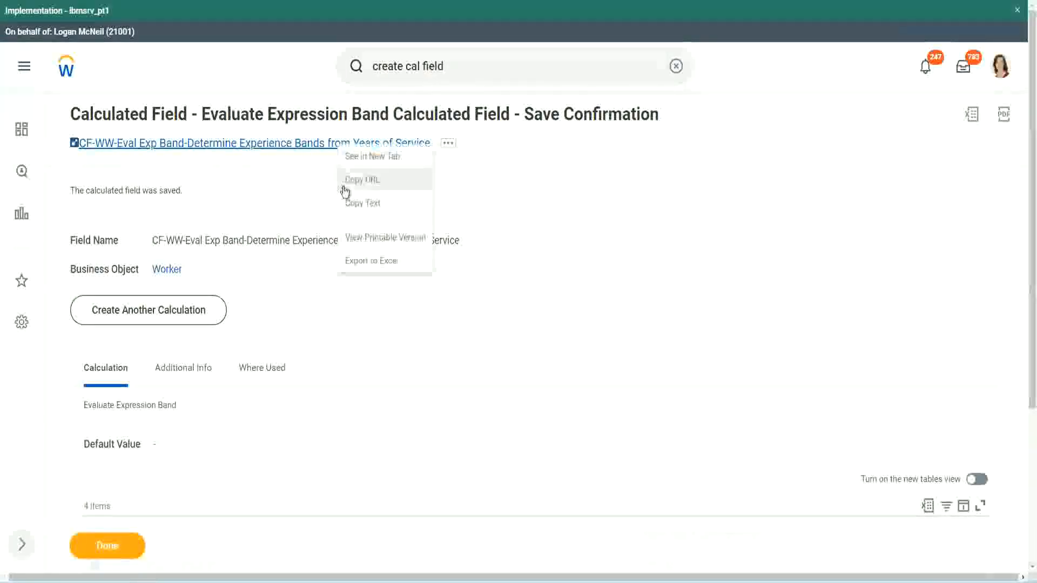
{"action": "left_click", "coordinate": [359, 204]}
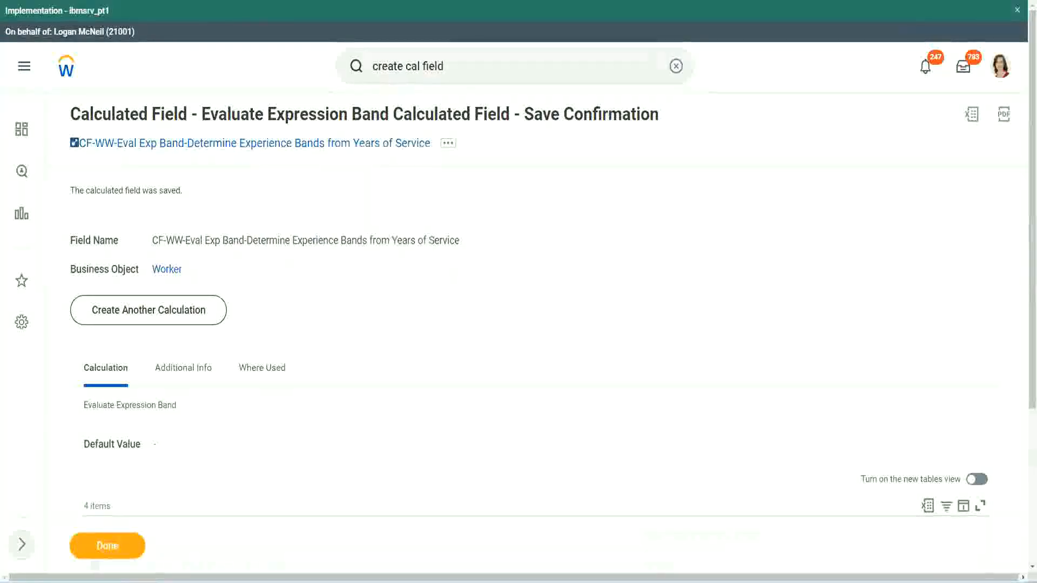
Step: Review the saved field's definition and the experience band notes in Notepad++, and return to Workday
{"action": "scroll", "coordinate": [342, 418], "scroll_direction": "down", "scroll_amount": 2}
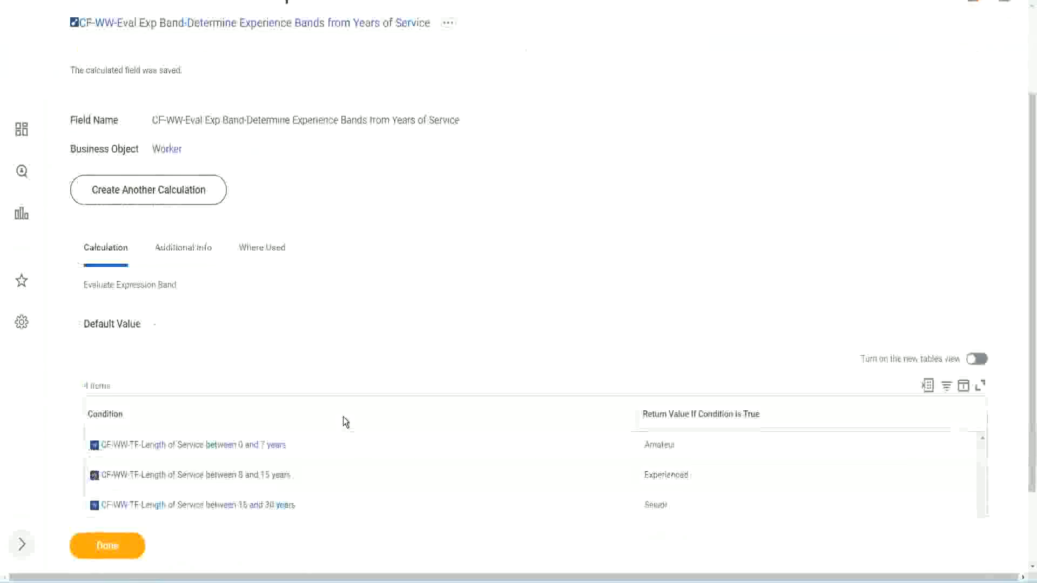
{"action": "scroll", "coordinate": [342, 417], "scroll_direction": "down", "scroll_amount": 1}
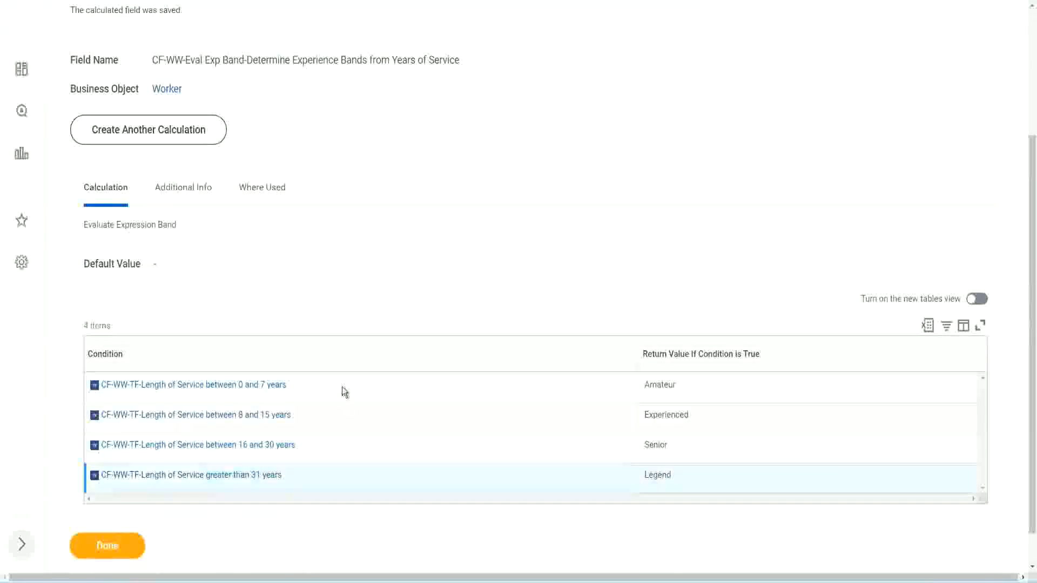
{"action": "scroll", "coordinate": [356, 376], "scroll_direction": "down", "scroll_amount": 1}
{"action": "scroll", "coordinate": [362, 241], "scroll_direction": "up", "scroll_amount": 2}
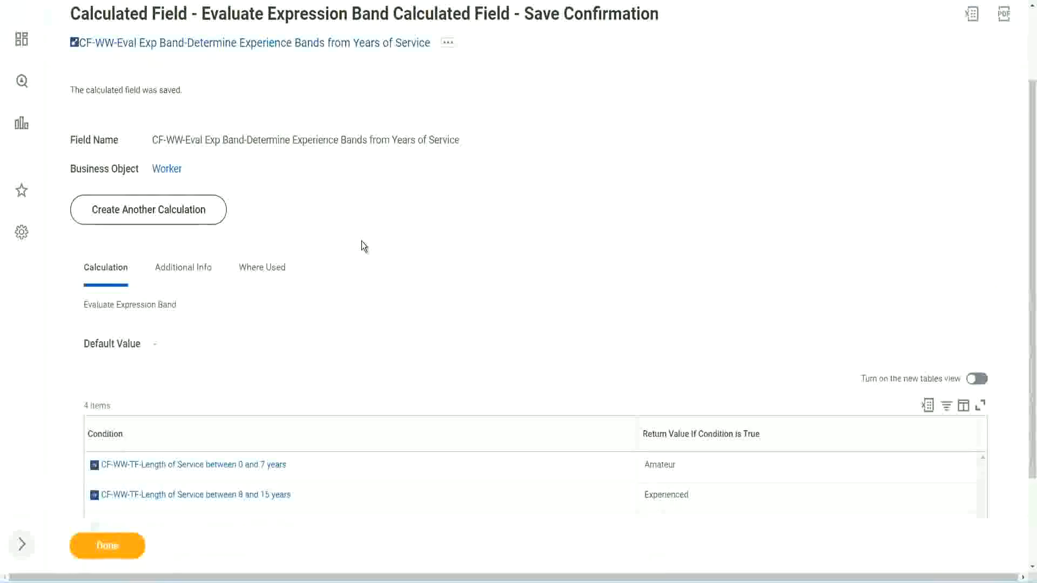
{"action": "scroll", "coordinate": [361, 241], "scroll_direction": "down", "scroll_amount": 2}
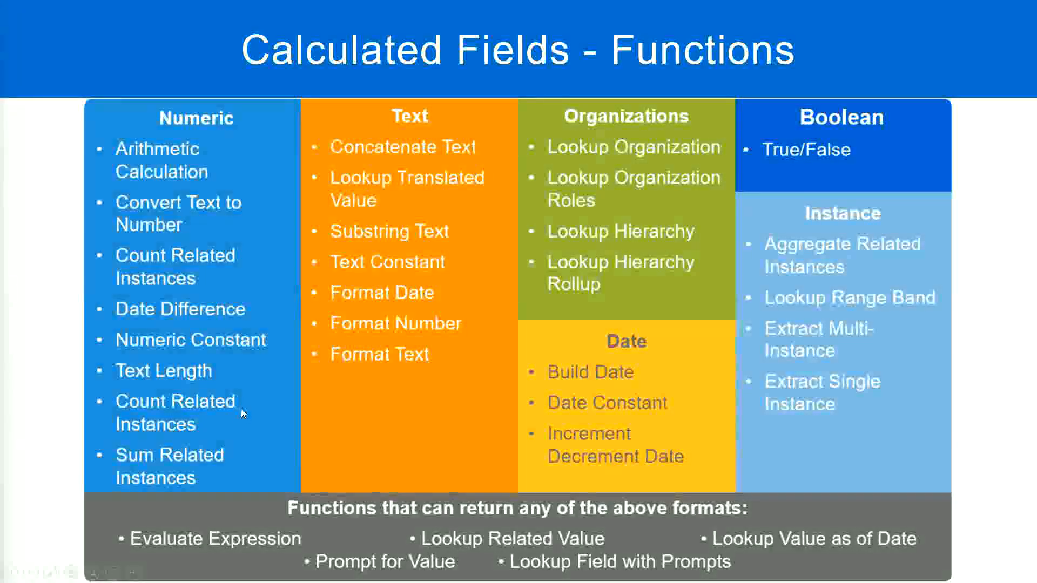
{"action": "key", "text": "alt+Tab"}
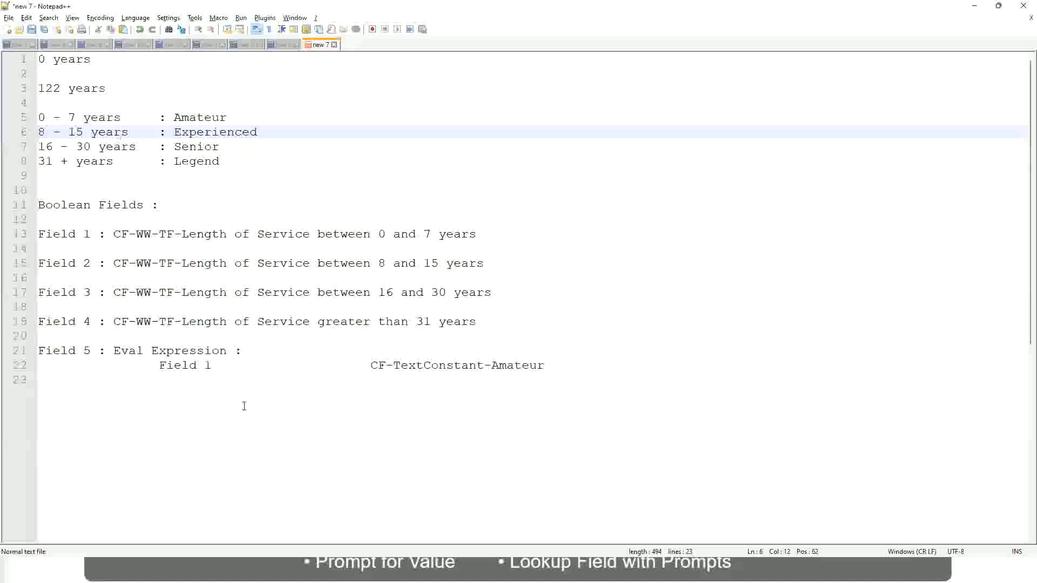
{"action": "key", "text": "alt+Tab"}
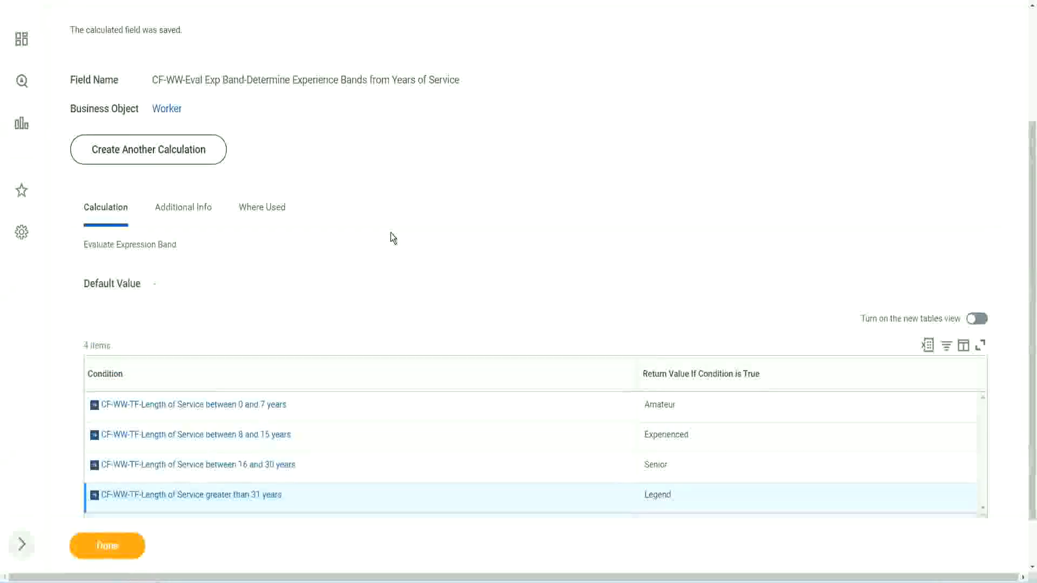
Step: Finish the calculated field and close its save confirmation page
{"action": "scroll", "coordinate": [392, 238], "scroll_direction": "up", "scroll_amount": 3}
{"action": "scroll", "coordinate": [393, 238], "scroll_direction": "down", "scroll_amount": 4}
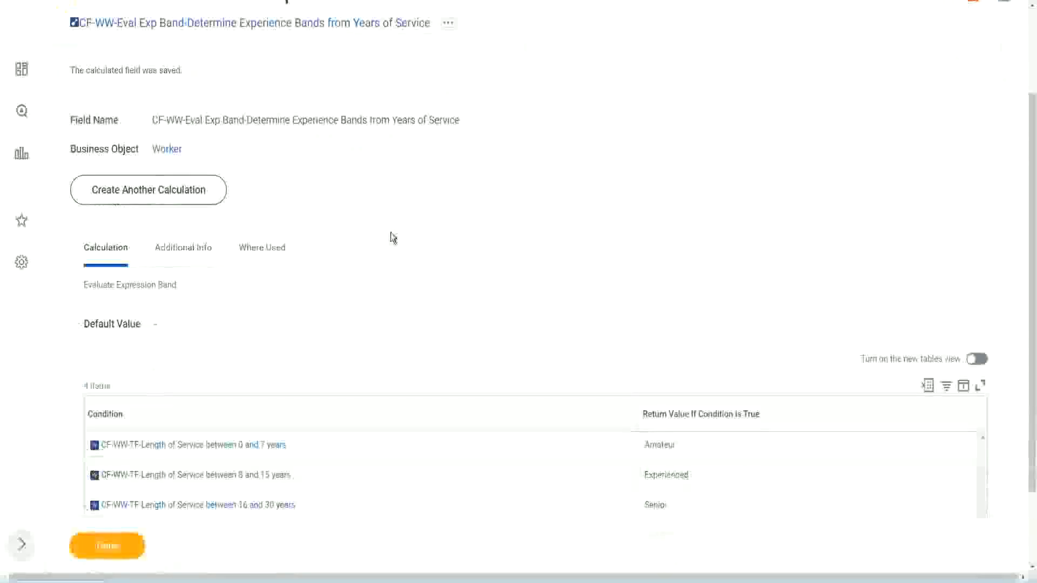
{"action": "left_click", "coordinate": [111, 546]}
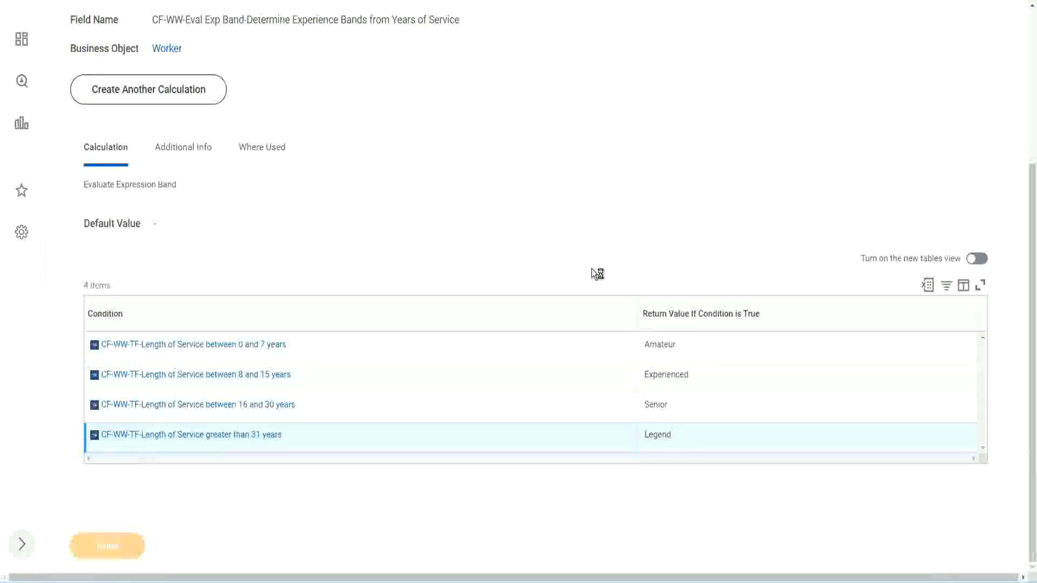
Step: Open the WW Employee Details custom report for editing and go to the end of its column list
{"action": "scroll", "coordinate": [465, 241], "scroll_direction": "down", "scroll_amount": 2}
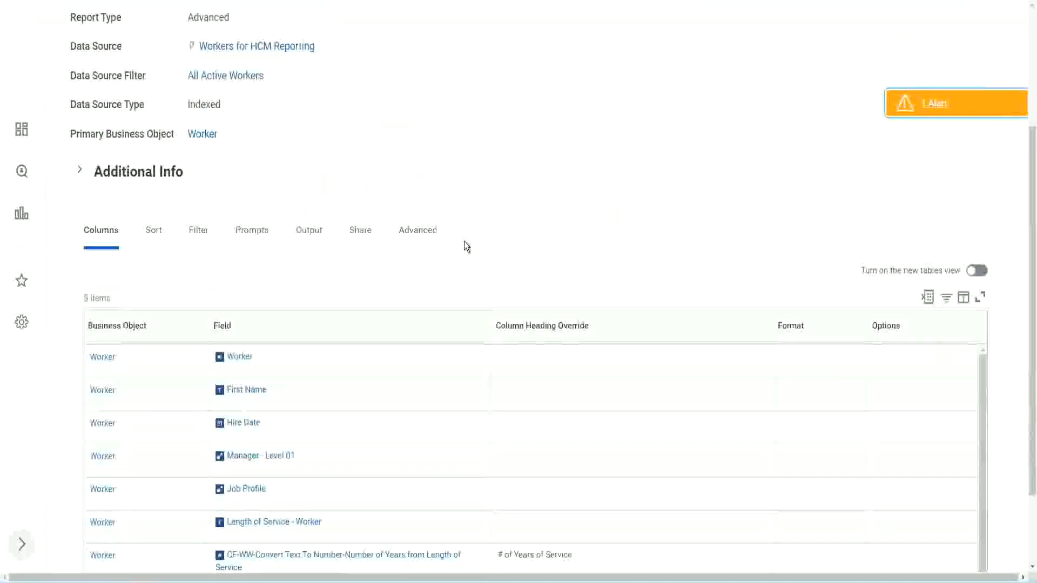
{"action": "scroll", "coordinate": [465, 241], "scroll_direction": "up", "scroll_amount": 3}
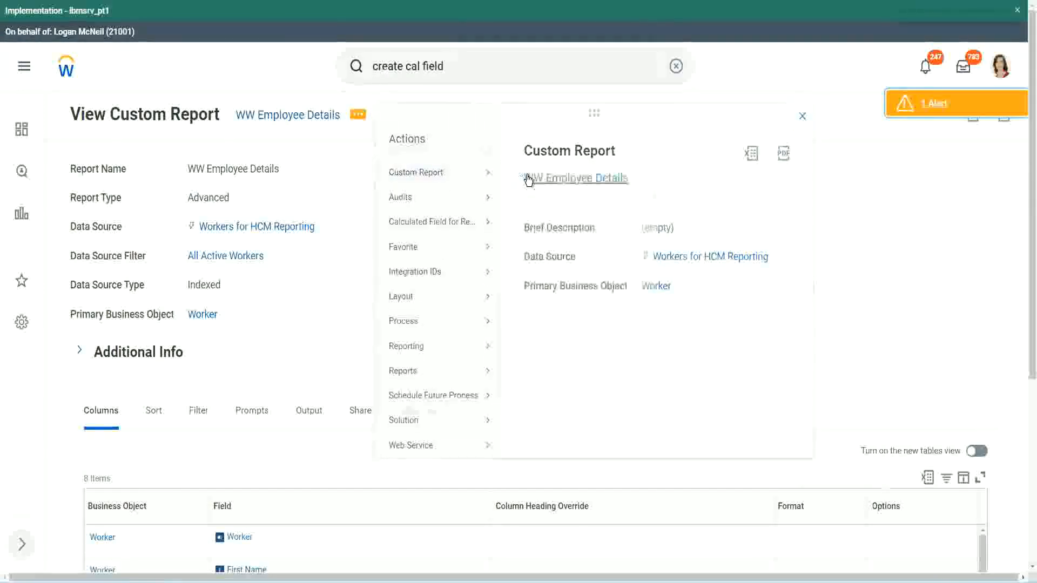
{"action": "left_click", "coordinate": [529, 180]}
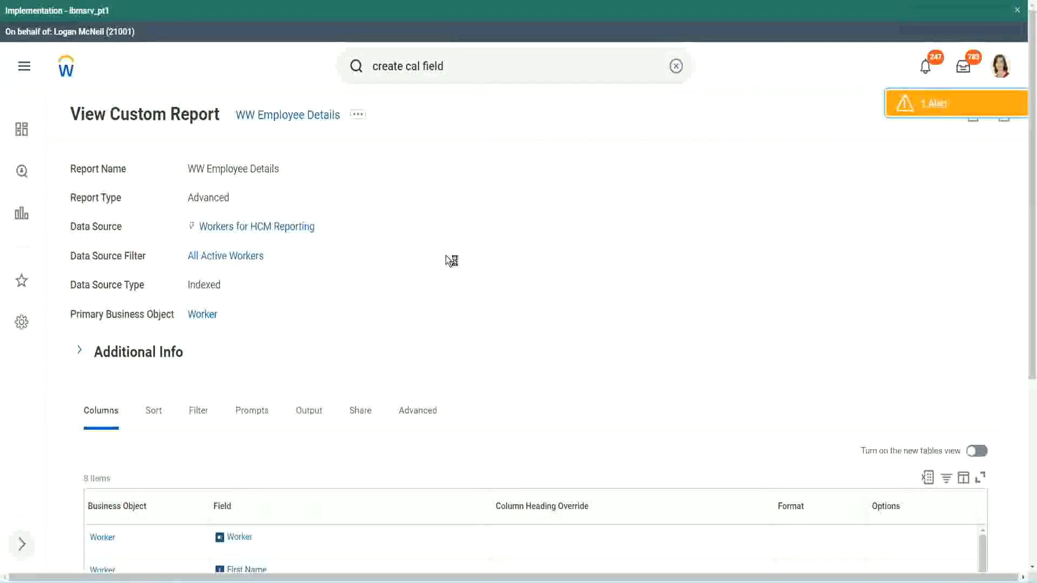
{"action": "scroll", "coordinate": [446, 255], "scroll_direction": "down", "scroll_amount": 1}
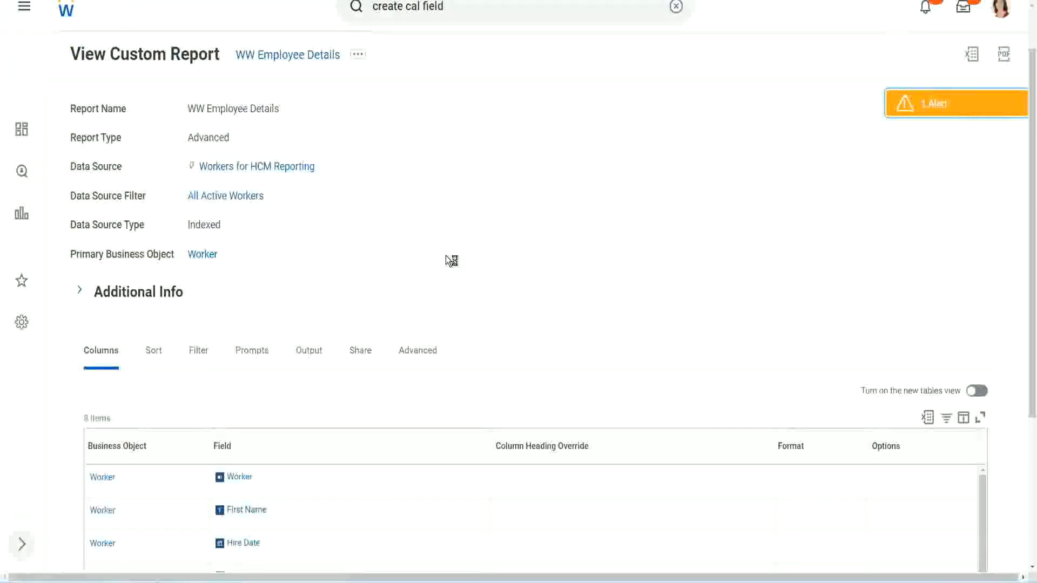
{"action": "scroll", "coordinate": [445, 254], "scroll_direction": "down", "scroll_amount": 4}
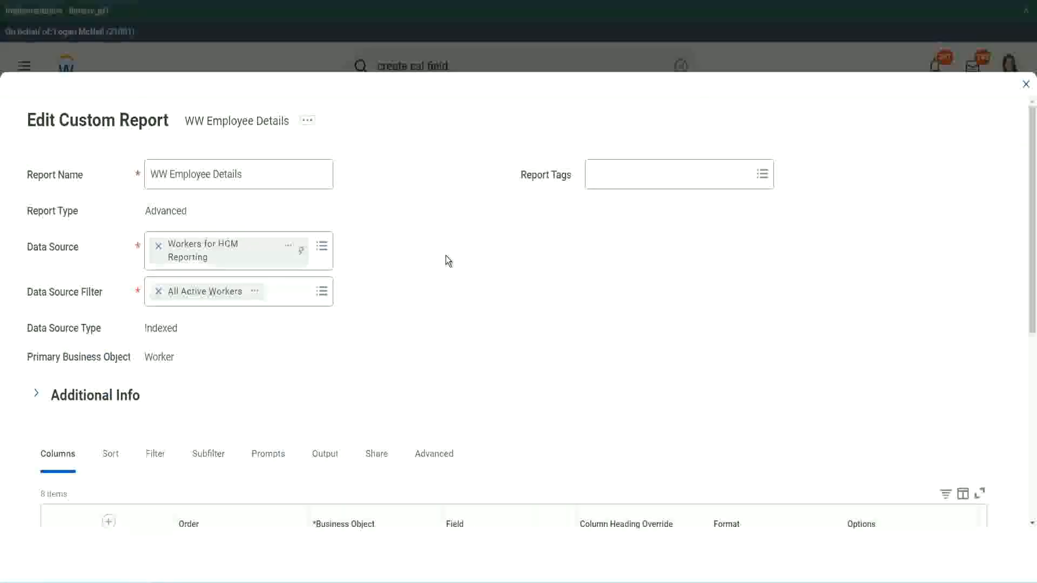
{"action": "scroll", "coordinate": [446, 255], "scroll_direction": "down", "scroll_amount": 8}
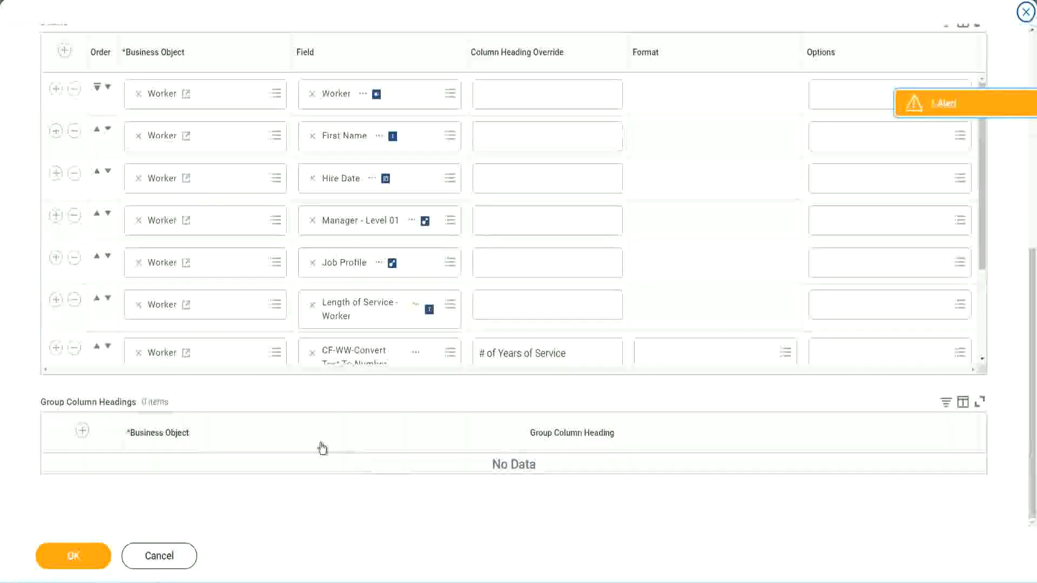
{"action": "scroll", "coordinate": [190, 297], "scroll_direction": "down", "scroll_amount": 3}
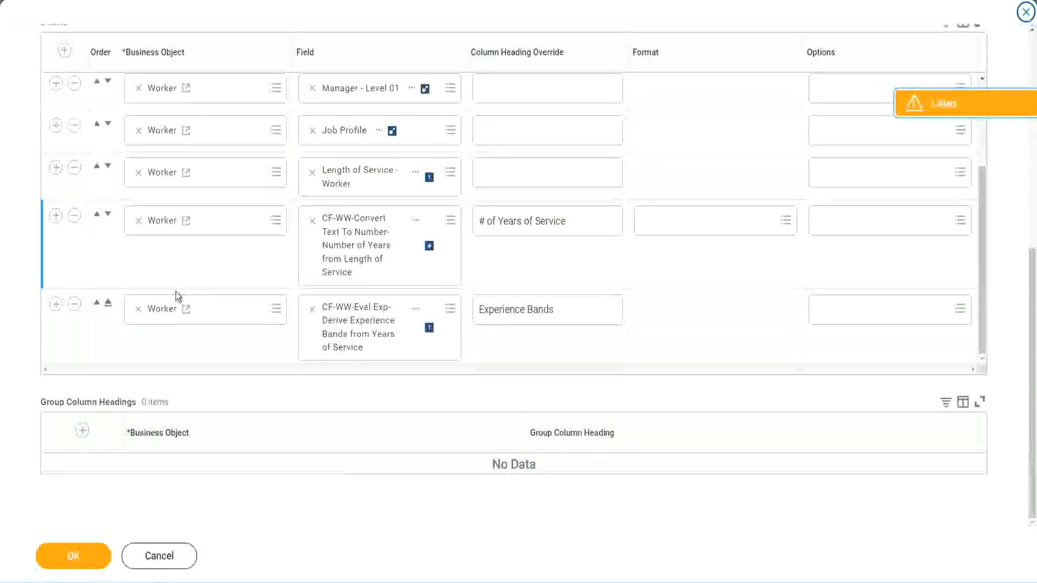
Step: Add a Worker column row below Experience Bands and fill its field search with the field name copied from the row above
{"action": "left_click", "coordinate": [56, 304]}
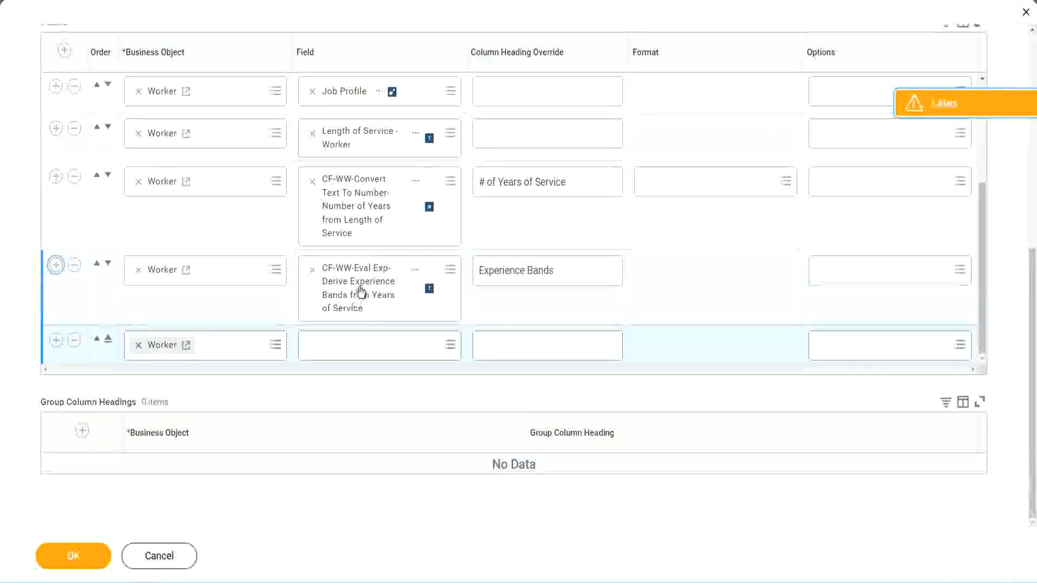
{"action": "right_click", "coordinate": [361, 295]}
{"action": "left_click", "coordinate": [391, 347]}
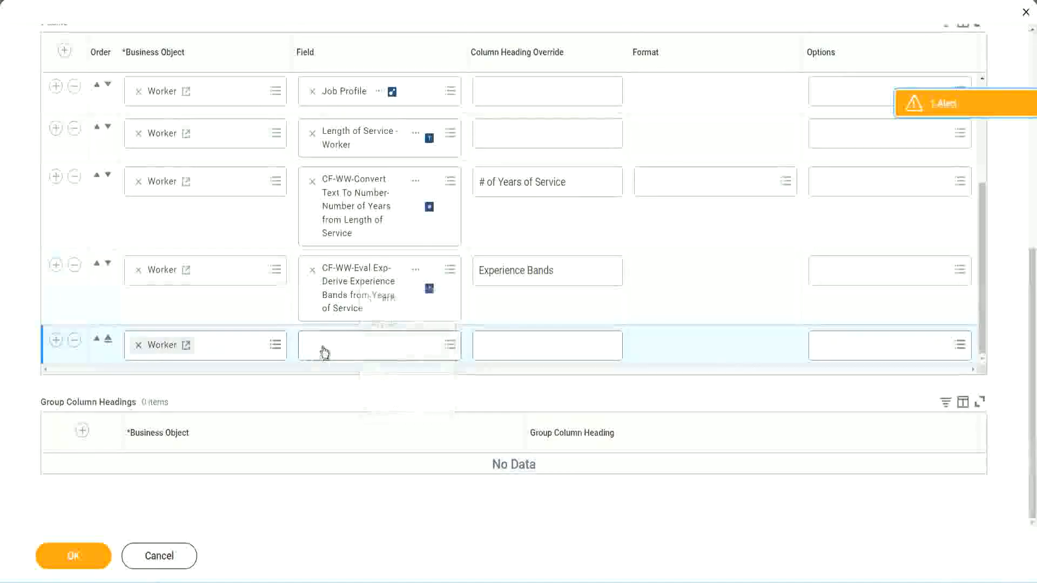
{"action": "left_click", "coordinate": [387, 352]}
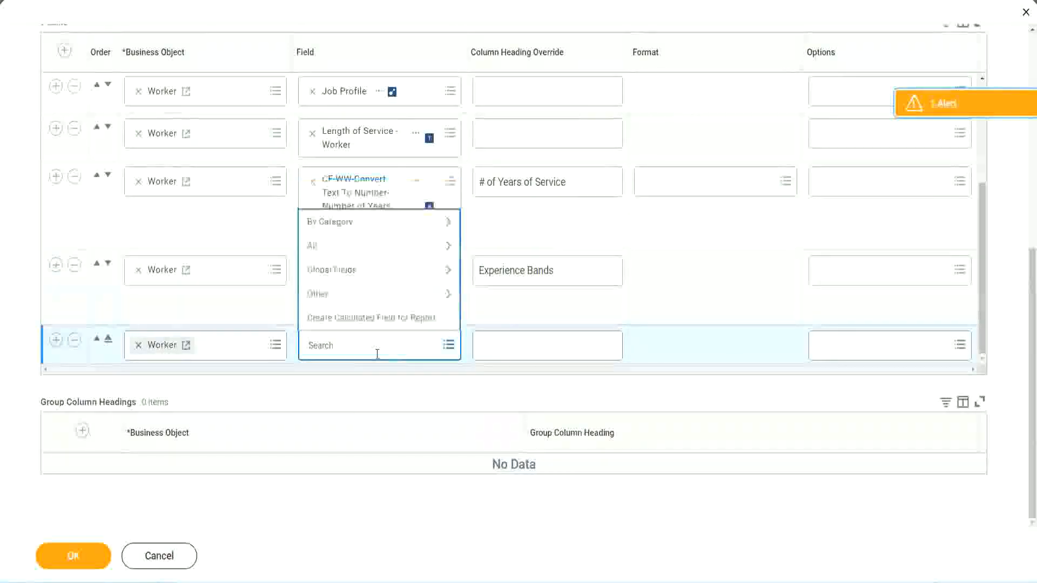
{"action": "key", "text": "ctrl+v"}
{"action": "left_click_drag", "start_coordinate": [379, 342], "coordinate": [265, 341]}
{"action": "left_click", "coordinate": [368, 345]}
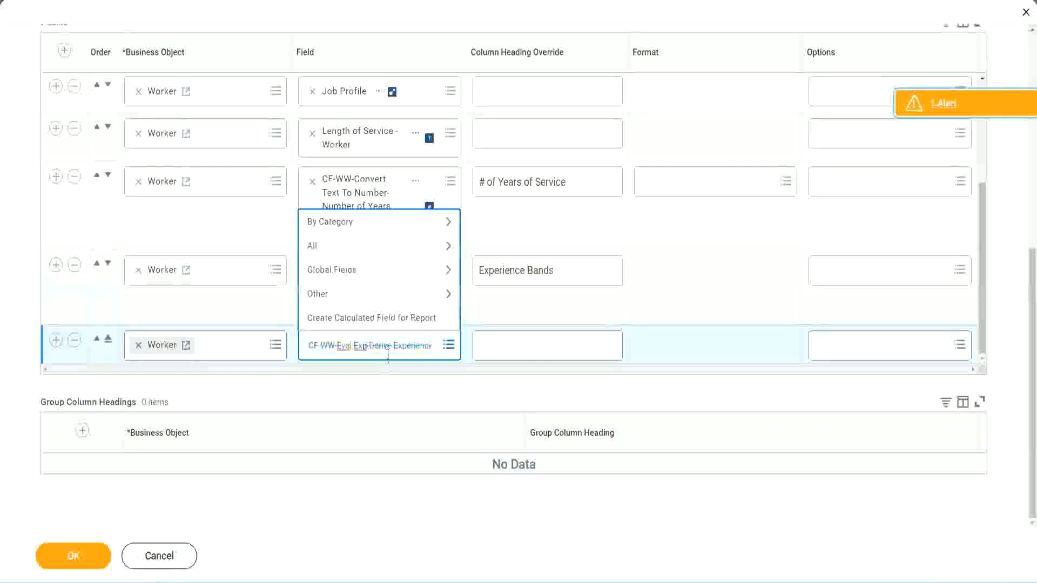
Step: Change the field search text to CF-WW-Eval Exp Band and select CF-WW-Eval Exp Band-Determine Experience Bands from Years of Service
{"action": "type", "text": "Bands"}
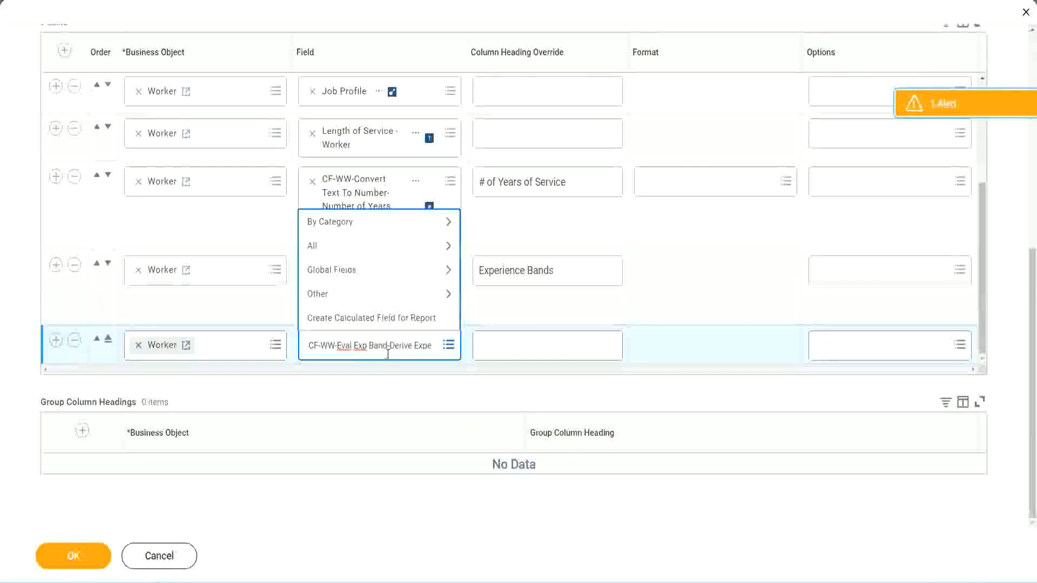
{"action": "key", "text": "Delete"}
{"action": "key", "text": "Delete"}
{"action": "key", "text": "Delete"}
{"action": "key", "text": "Delete"}
{"action": "key", "text": "Delete"}
{"action": "key", "text": "Delete"}
{"action": "key", "text": "Delete"}
{"action": "key", "text": "Delete"}
{"action": "key", "text": "Delete"}
{"action": "key", "text": "Delete"}
{"action": "key", "text": "Delete"}
{"action": "key", "text": "Delete"}
{"action": "key", "text": "Delete"}
{"action": "key", "text": "Delete"}
{"action": "key", "text": "Delete"}
{"action": "key", "text": "Delete"}
{"action": "key", "text": "Delete"}
{"action": "key", "text": "Delete"}
{"action": "key", "text": "Delete"}
{"action": "key", "text": "Delete"}
{"action": "key", "text": "Delete"}
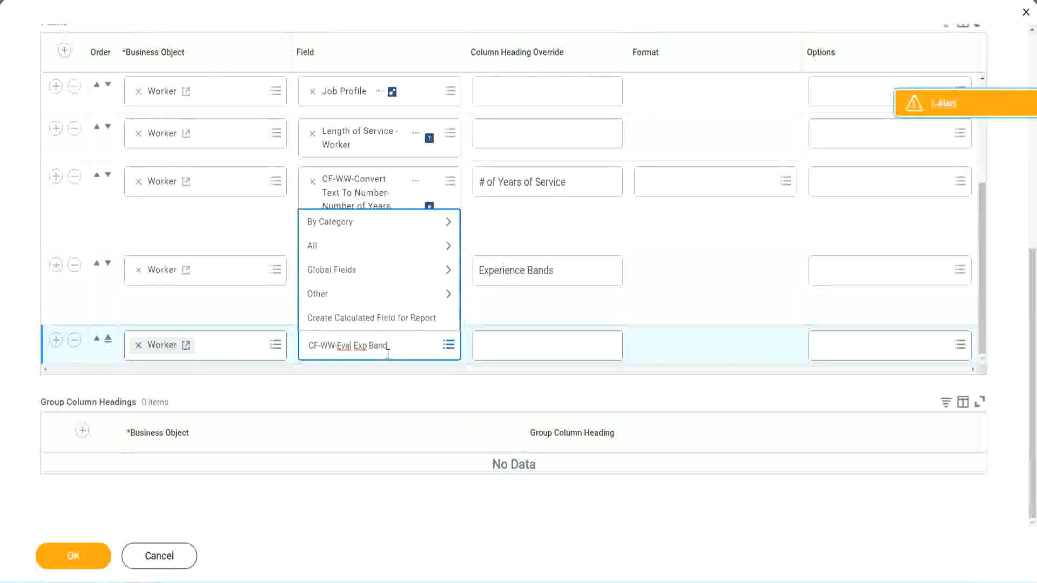
{"action": "key", "text": "Return"}
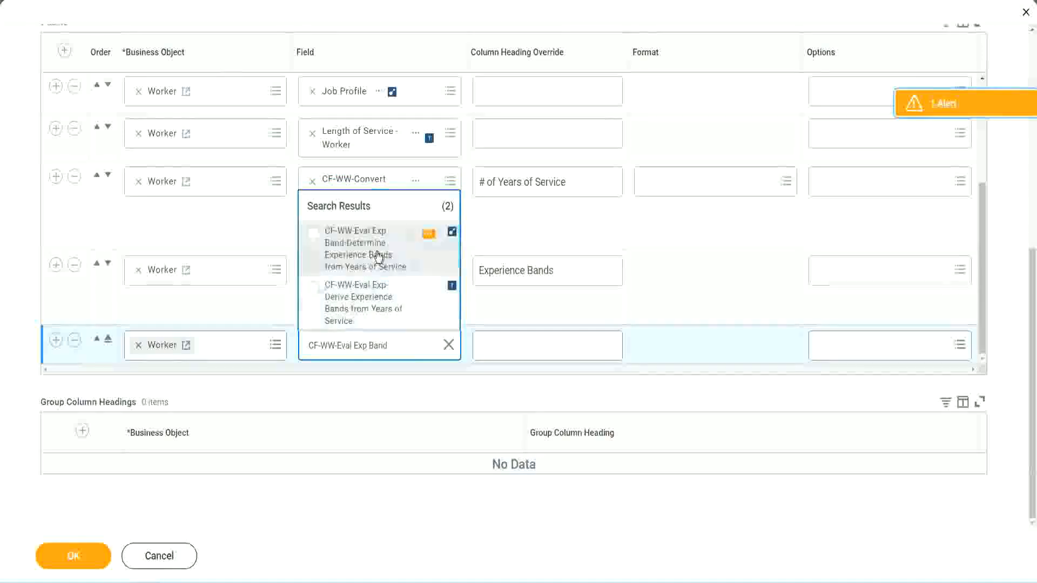
{"action": "left_click", "coordinate": [378, 256]}
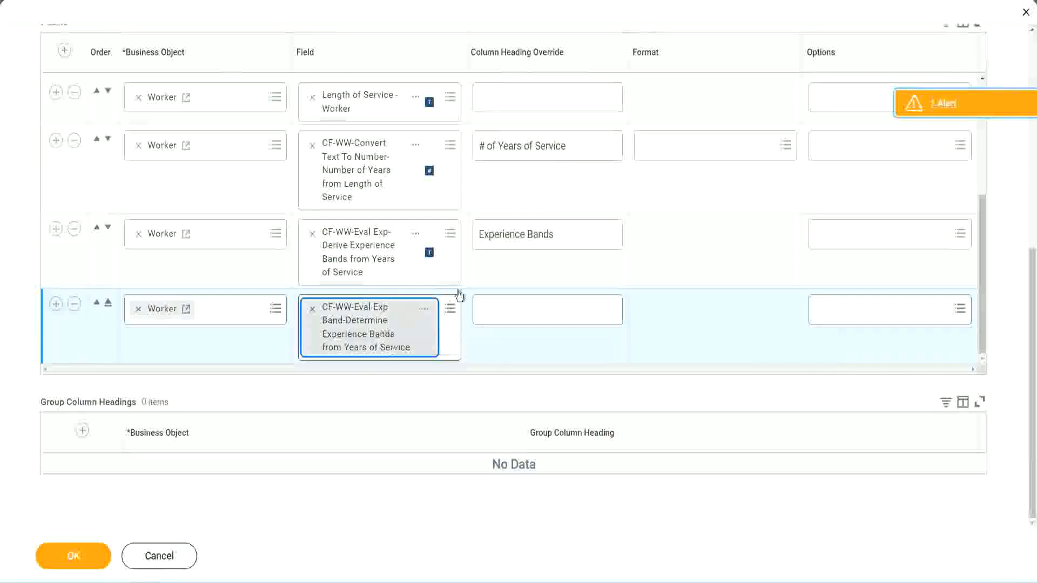
Step: Set the new column's heading override to Experience Bands (Eval Exp Bands), reusing the heading text from the row above
{"action": "triple_click", "coordinate": [570, 235]}
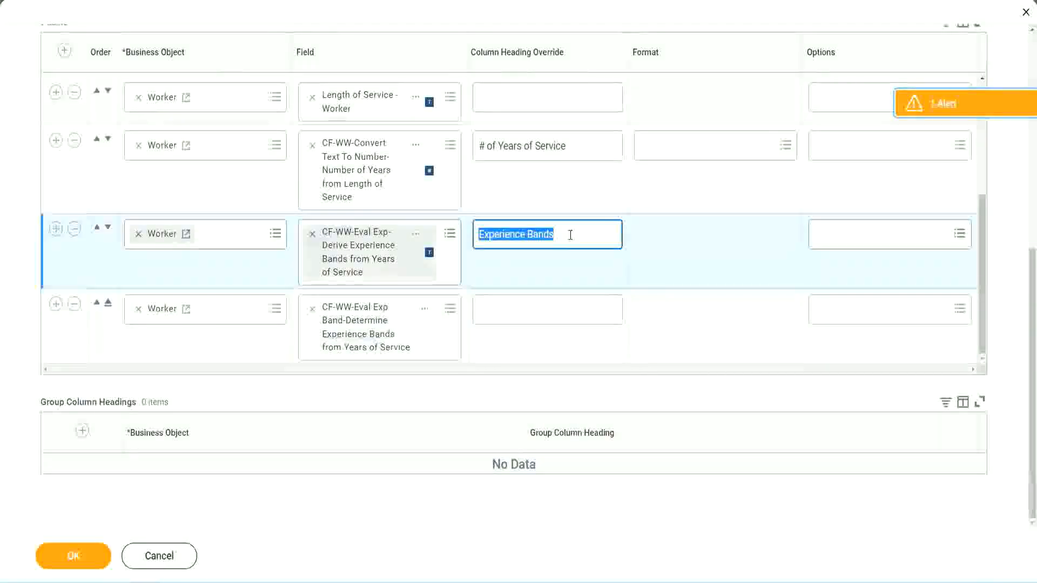
{"action": "left_click", "coordinate": [504, 308]}
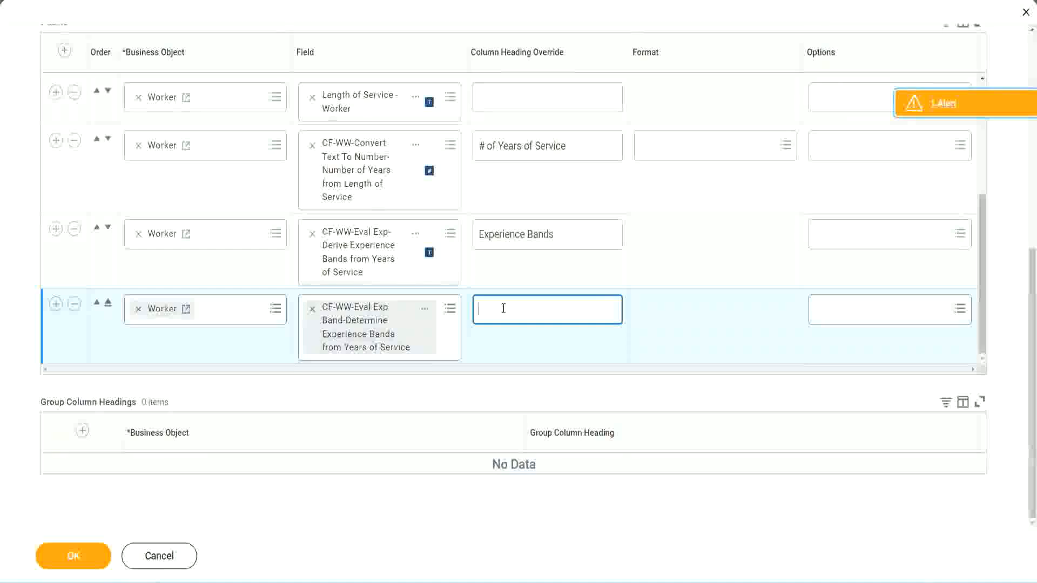
{"action": "key", "text": "ctrl+v"}
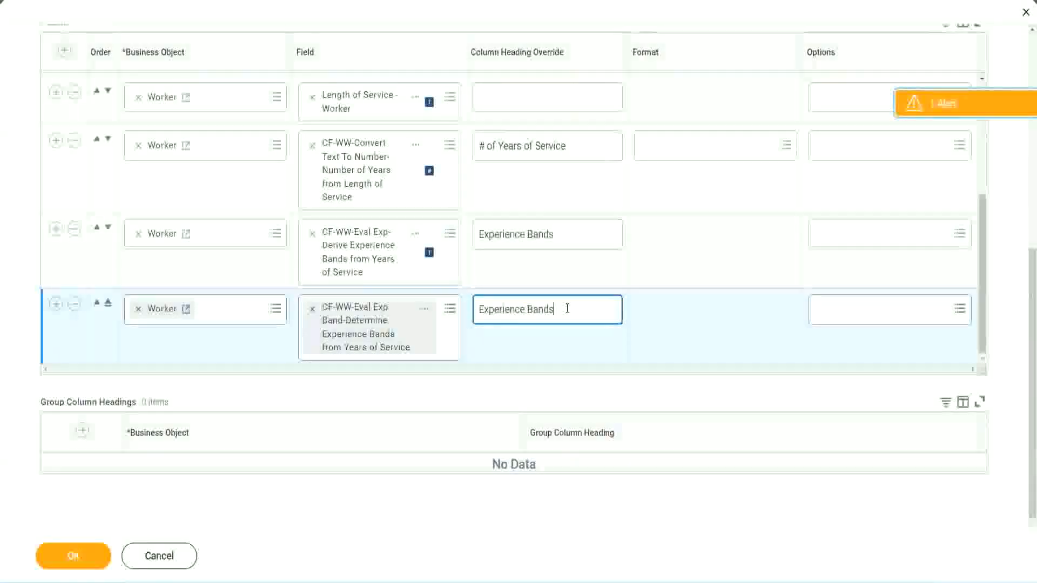
{"action": "type", "text": "("}
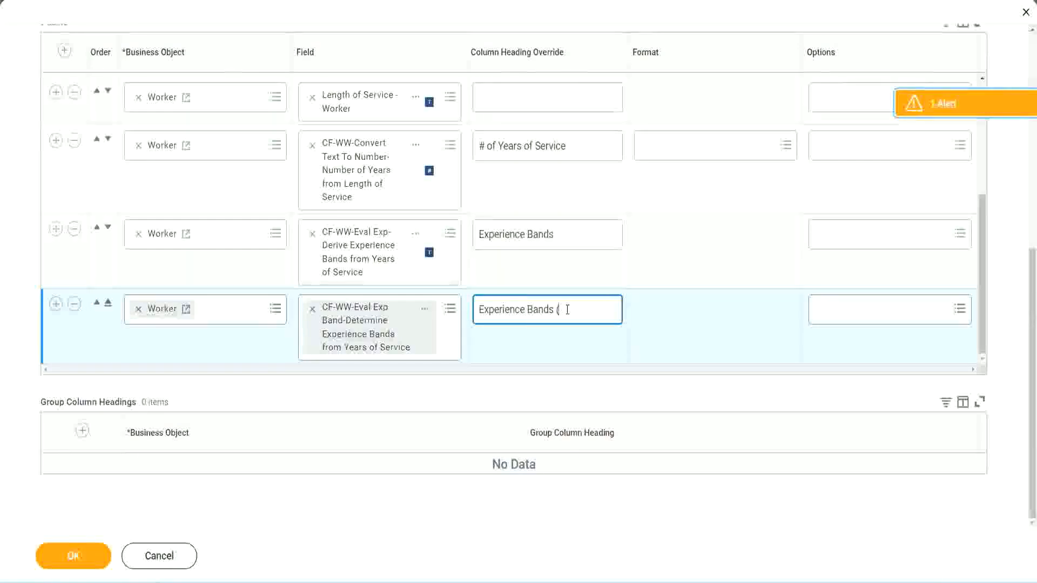
{"action": "type", "text": "Eval Exp"}
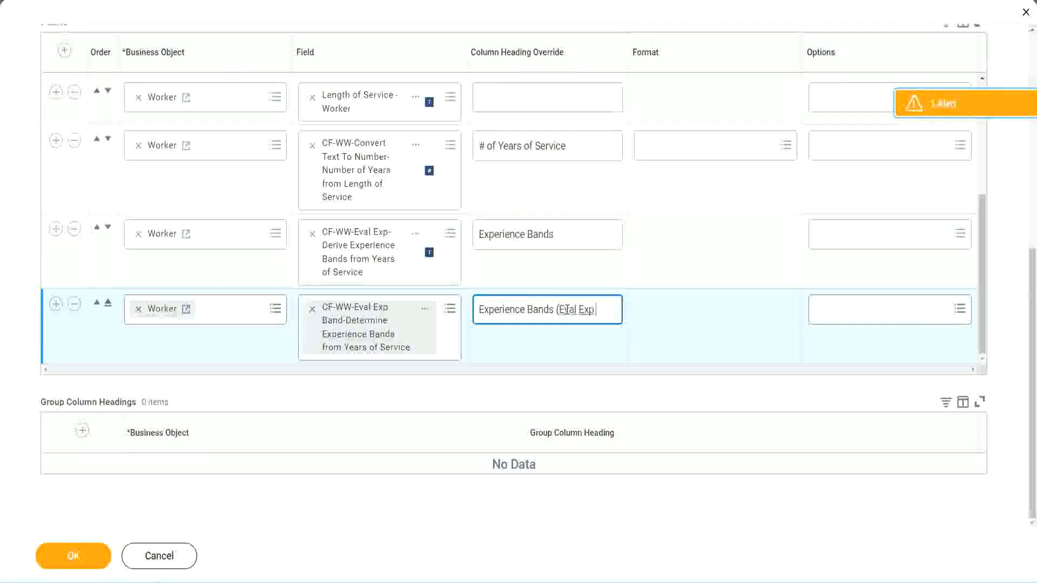
{"action": "type", "text": " Bands)"}
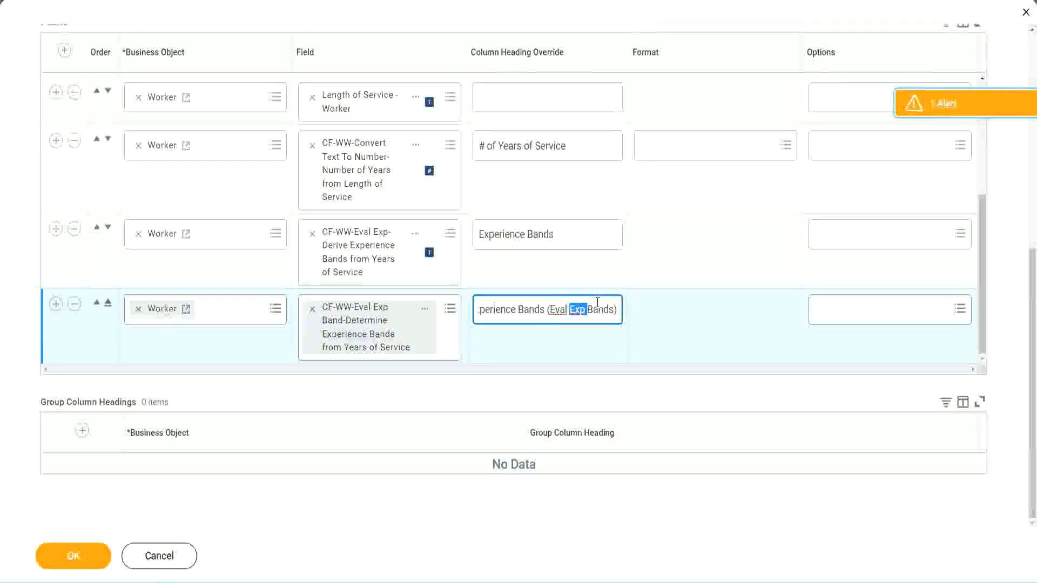
Step: Save the edited WW Employee Details report definition and run the report
{"action": "left_click", "coordinate": [80, 562]}
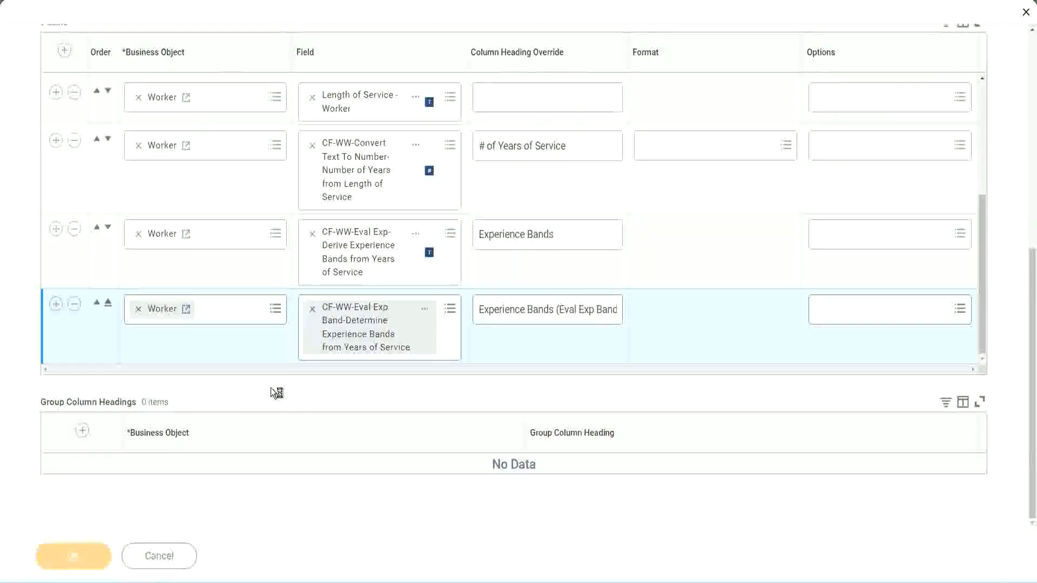
{"action": "left_click", "coordinate": [121, 549]}
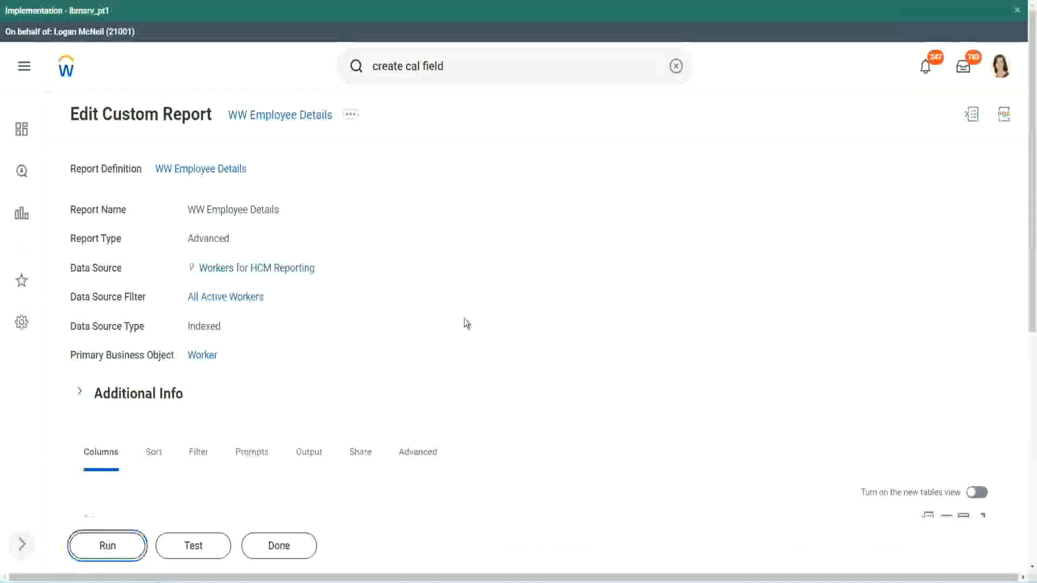